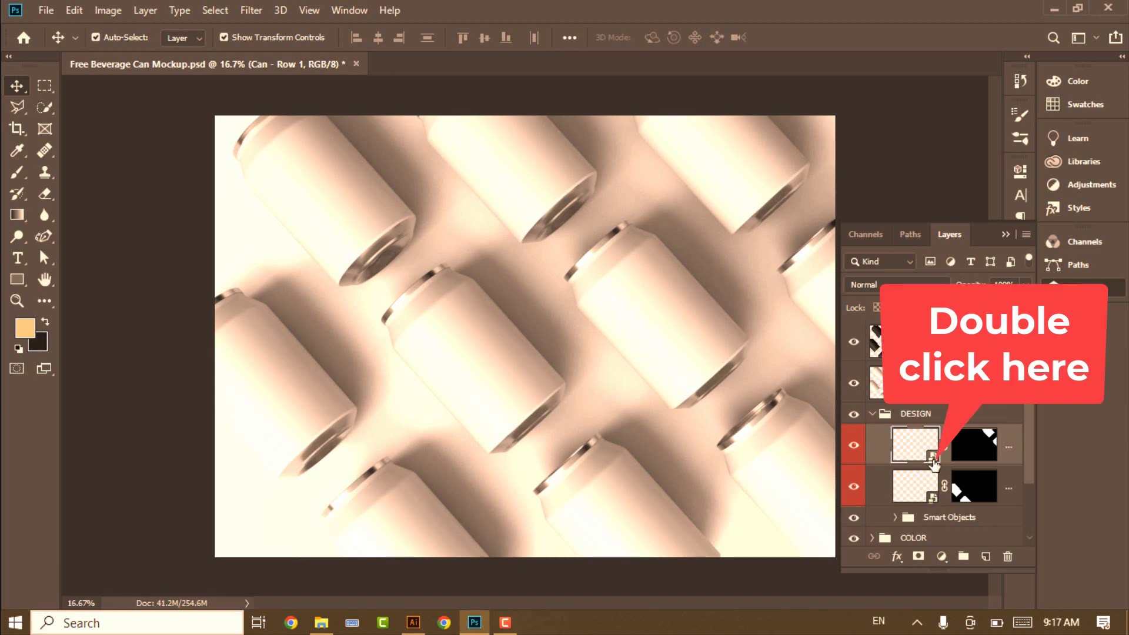
Step: Paste the alpo product done-01 label into the Can - Row 1 design smart object, scale it to fill the canvas, and save and close it
double_click(934, 460)
key(ctrl+v)
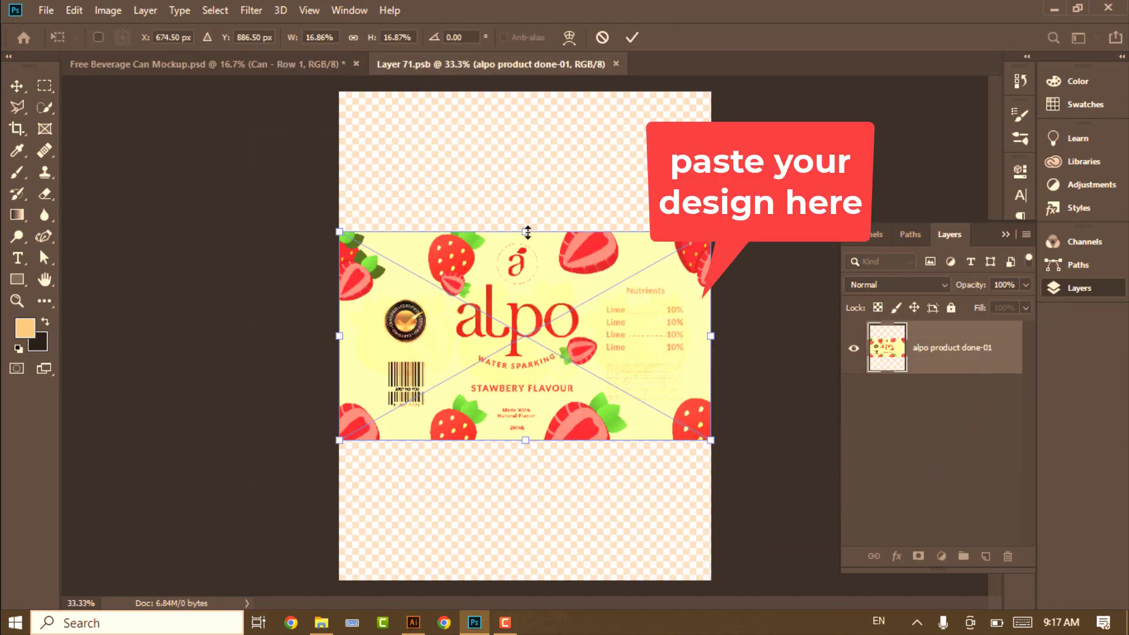
drag(523, 228, 524, 92)
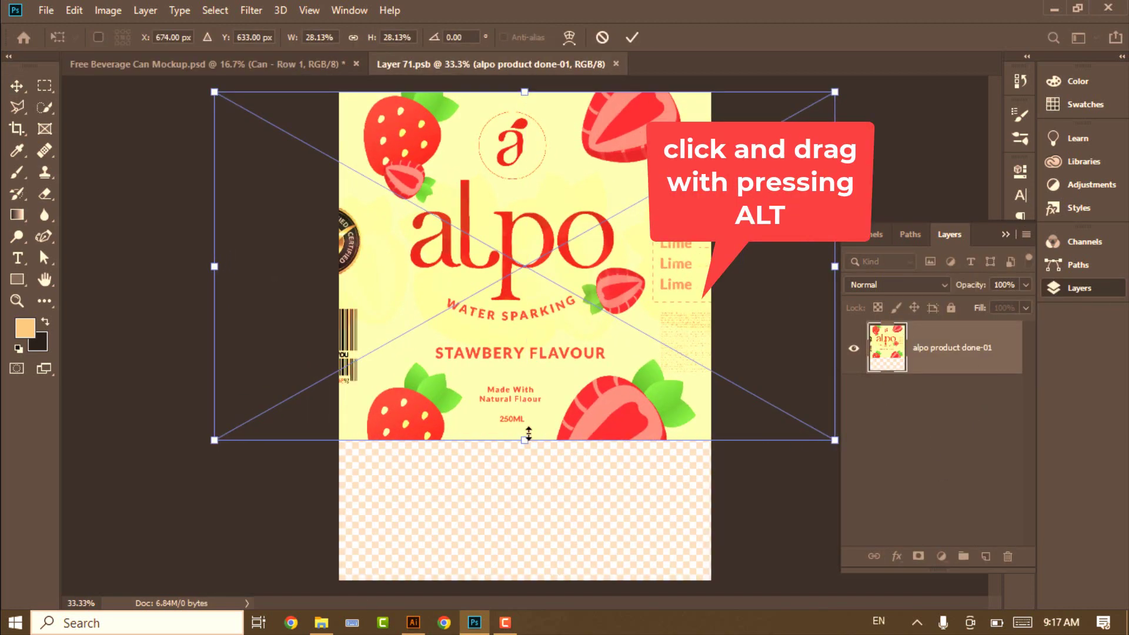
drag(524, 440, 522, 582)
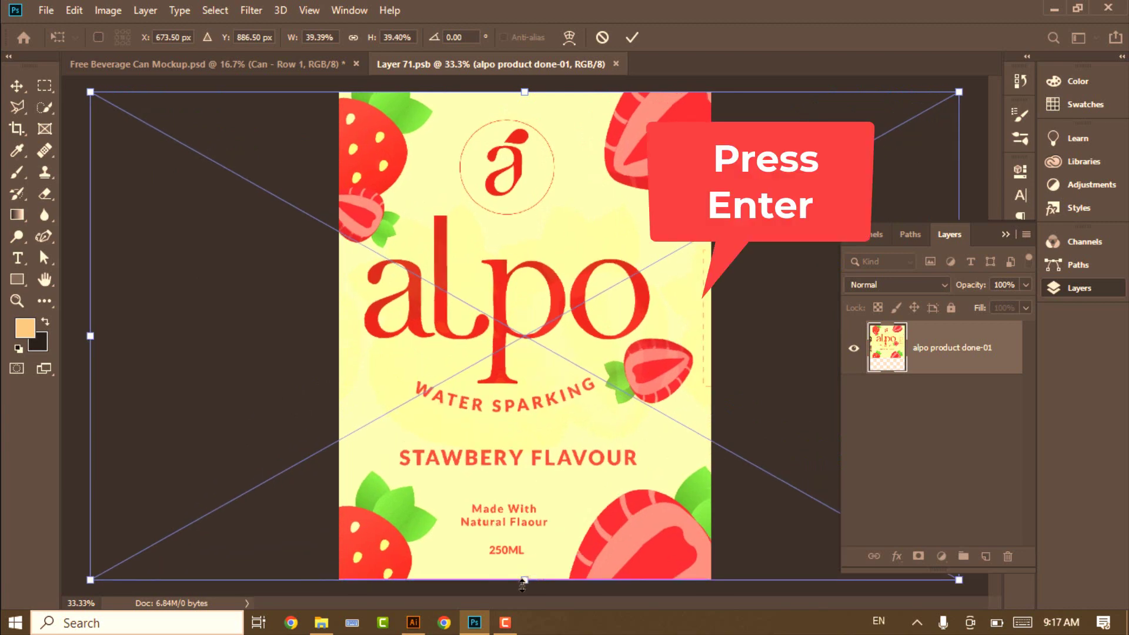
click(632, 37)
click(624, 64)
click(484, 242)
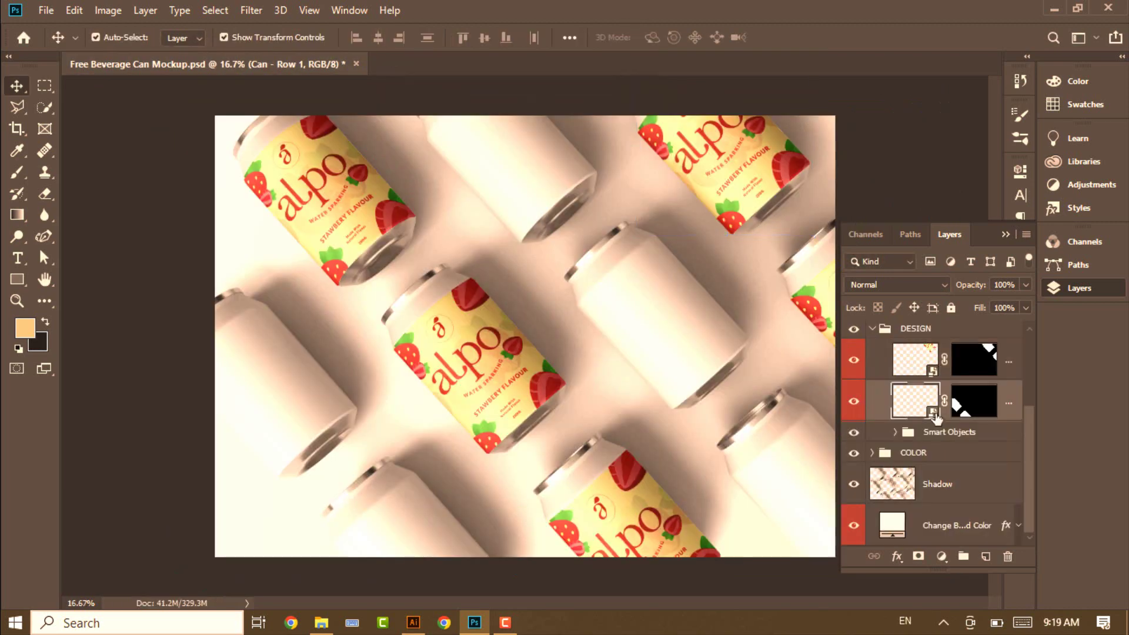
Step: Place the alpo product2-01 label in the Can - Row 2 design smart object, scale it to fill the canvas, and save and close it
double_click(932, 414)
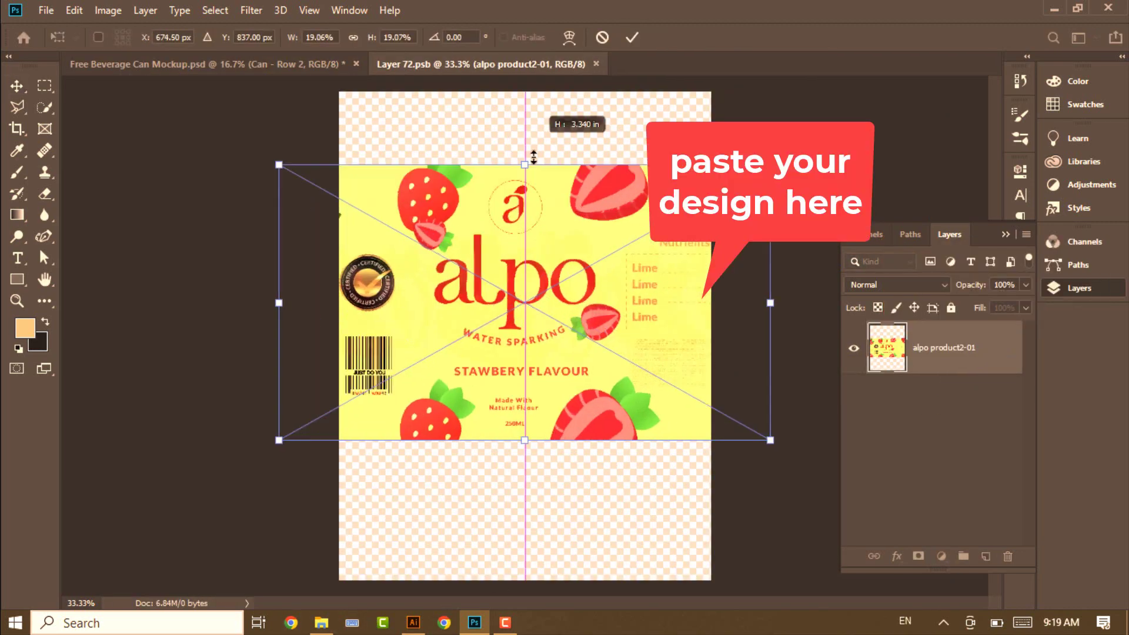
drag(529, 154, 533, 88)
drag(525, 441, 524, 582)
click(632, 37)
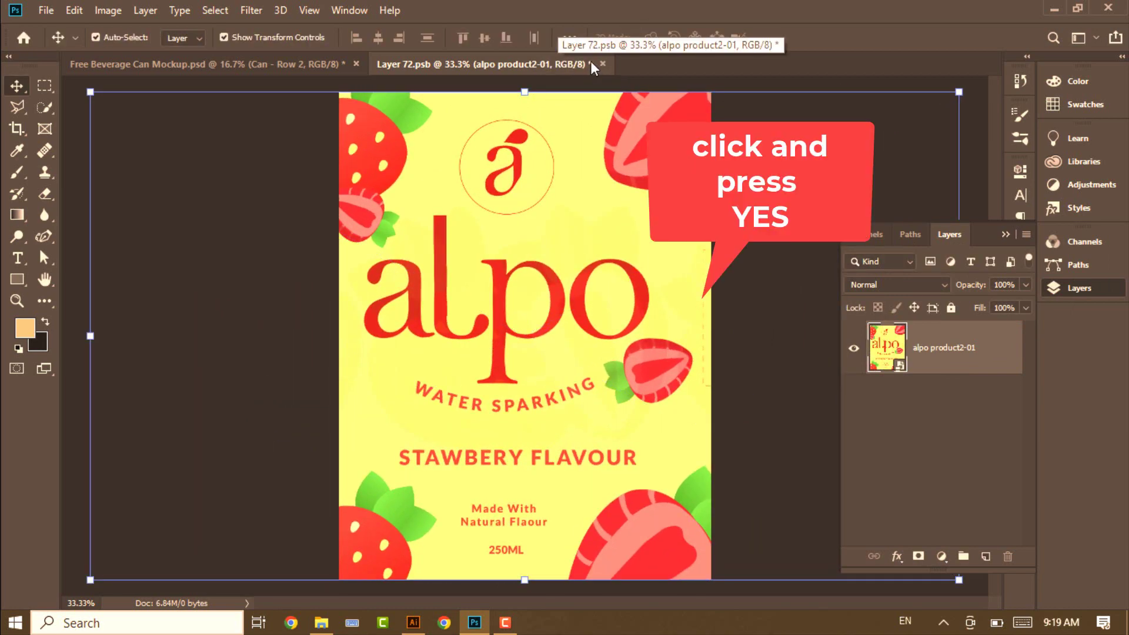
click(596, 64)
click(487, 245)
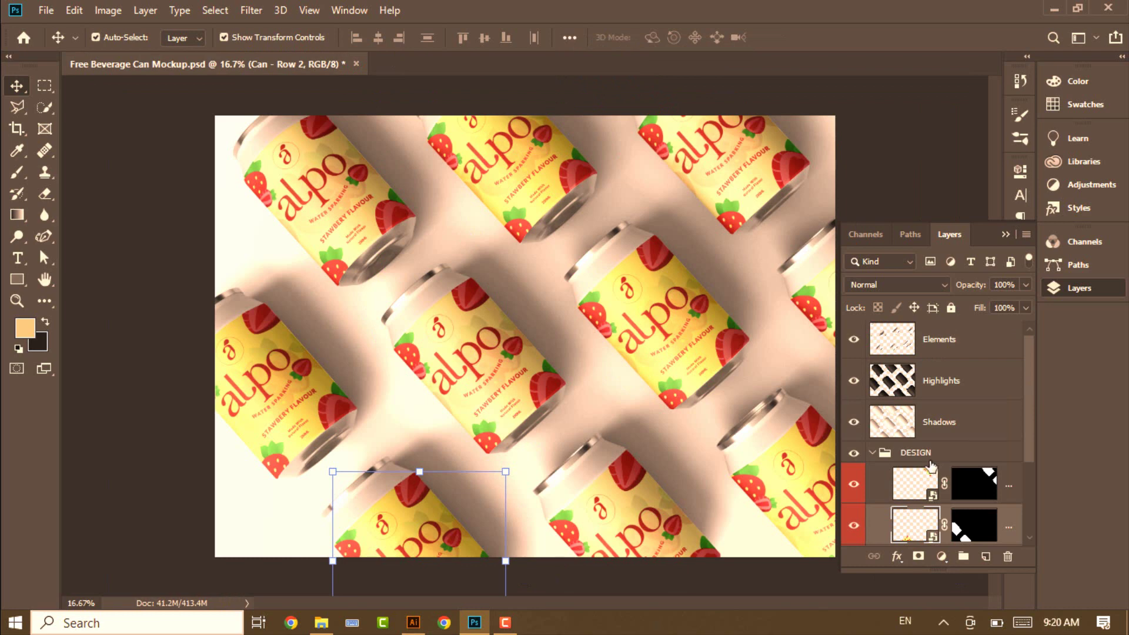
Step: Change the mockup's background colour fill to yellow ffd800
scroll(935, 448, down, 3)
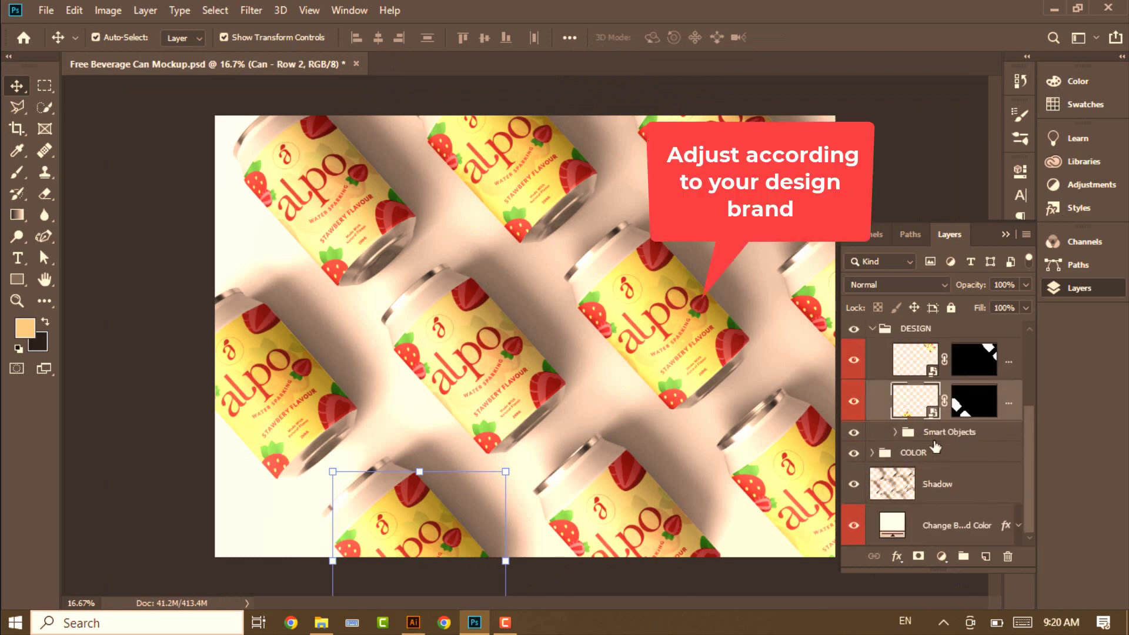
scroll(934, 444, up, 1)
scroll(935, 444, down, 2)
double_click(892, 525)
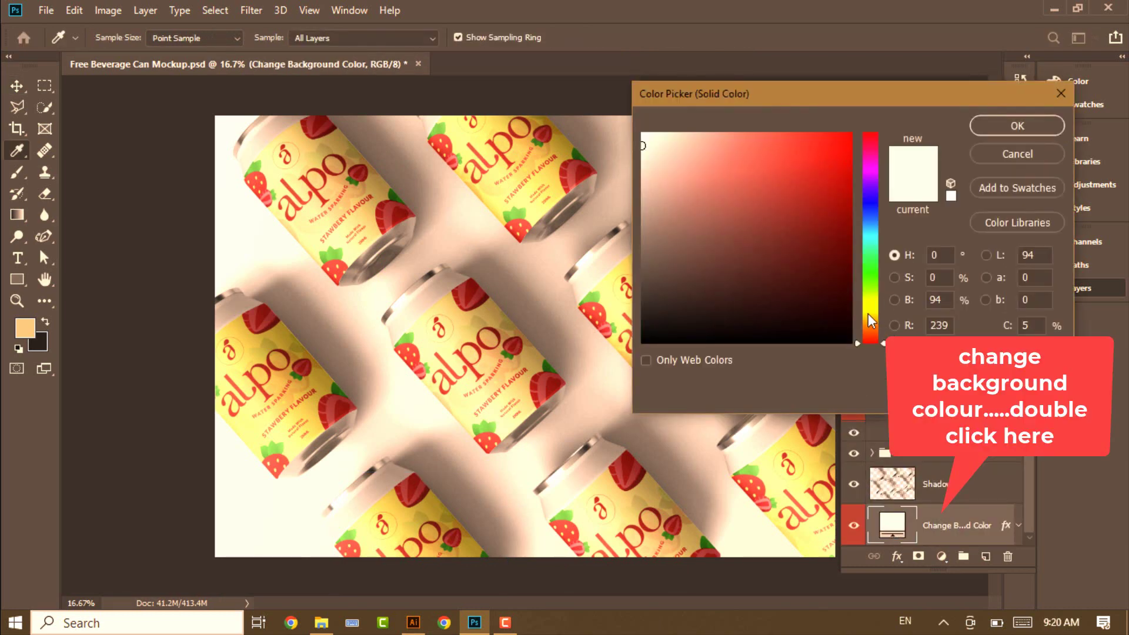
key(ctrl+v)
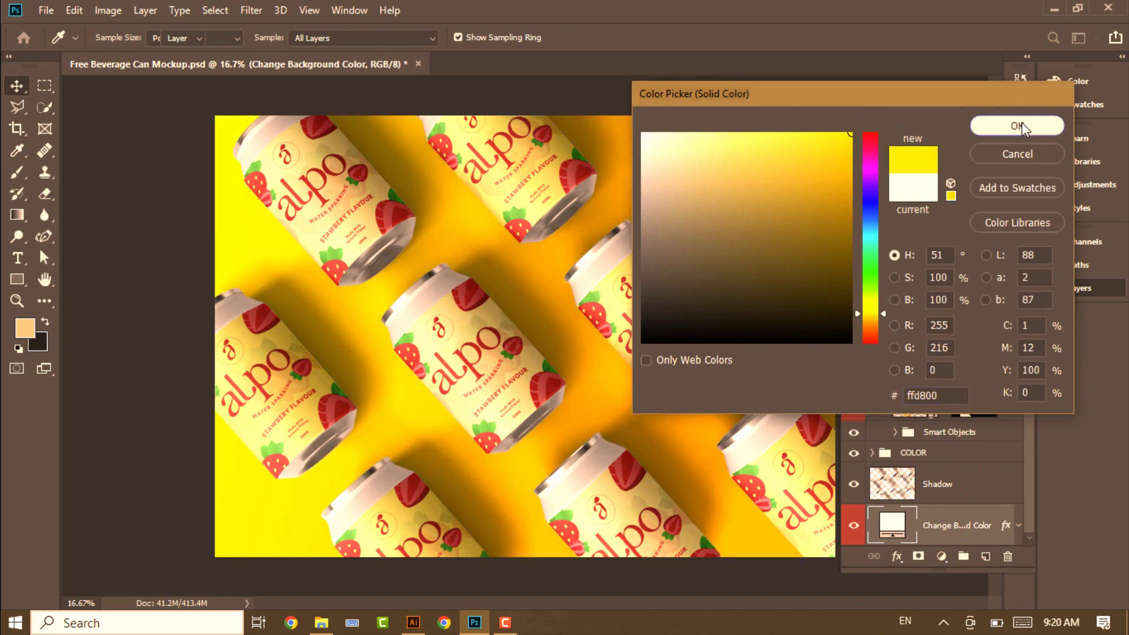
click(1018, 126)
Step: Expand the COLOR group and set the Can - Row 1 colour fill to pale yellow fbfeb6
scroll(938, 486, up, 3)
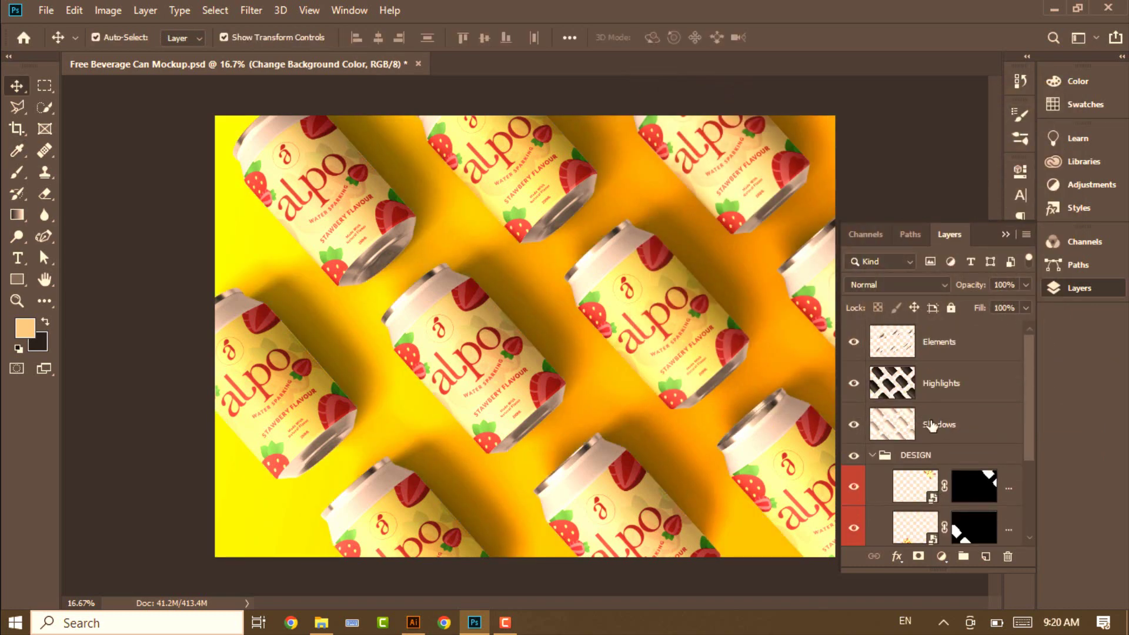
scroll(932, 426, down, 3)
click(873, 456)
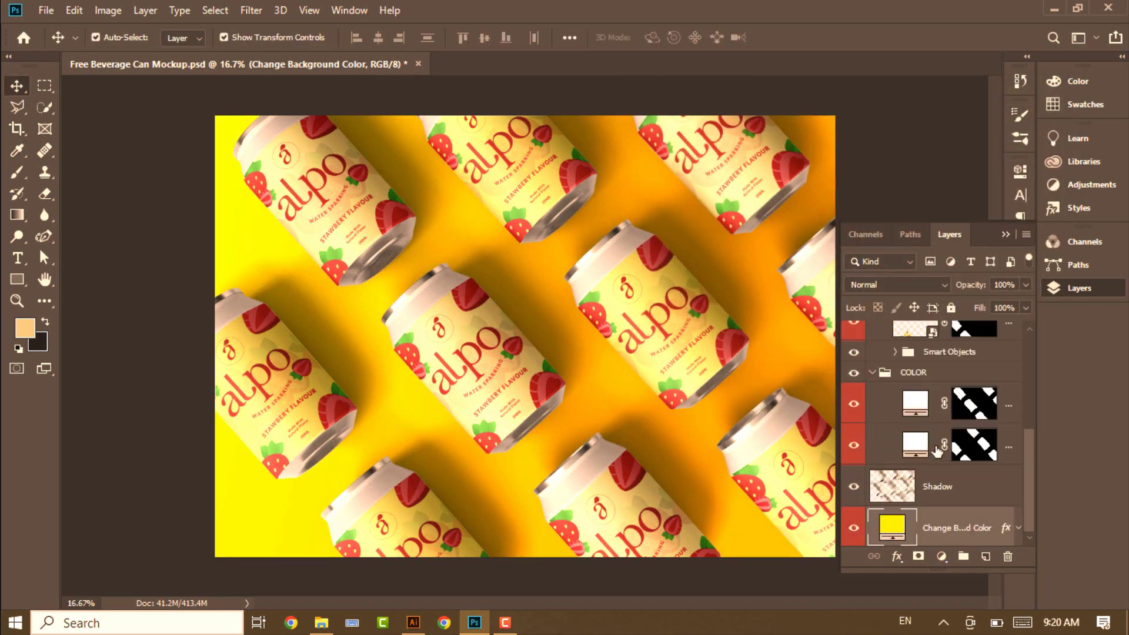
double_click(916, 403)
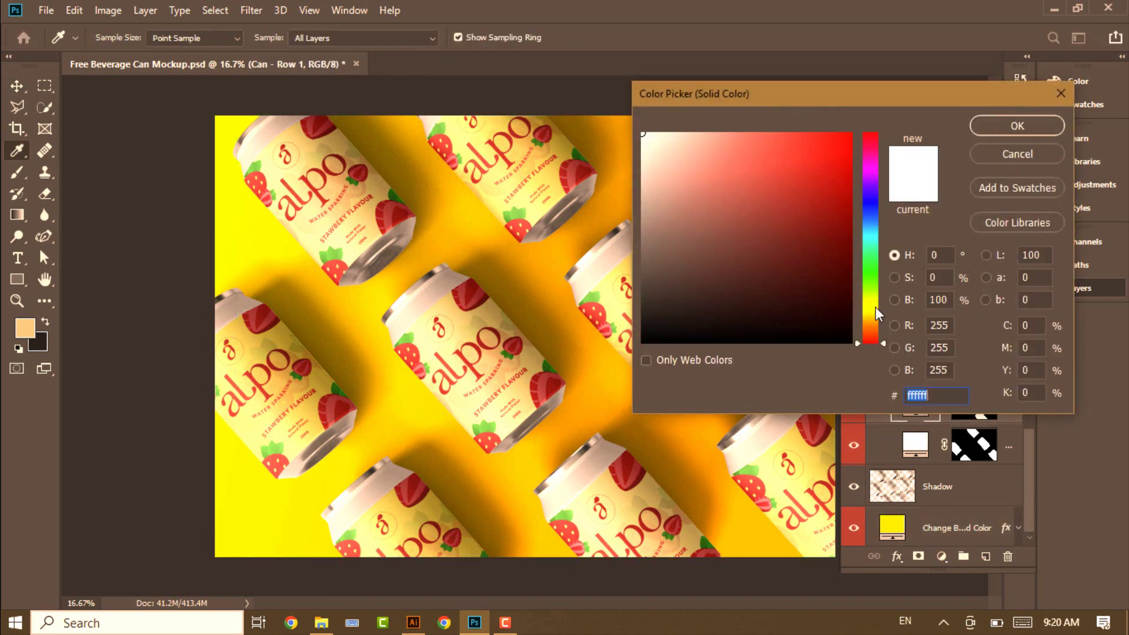
click(875, 307)
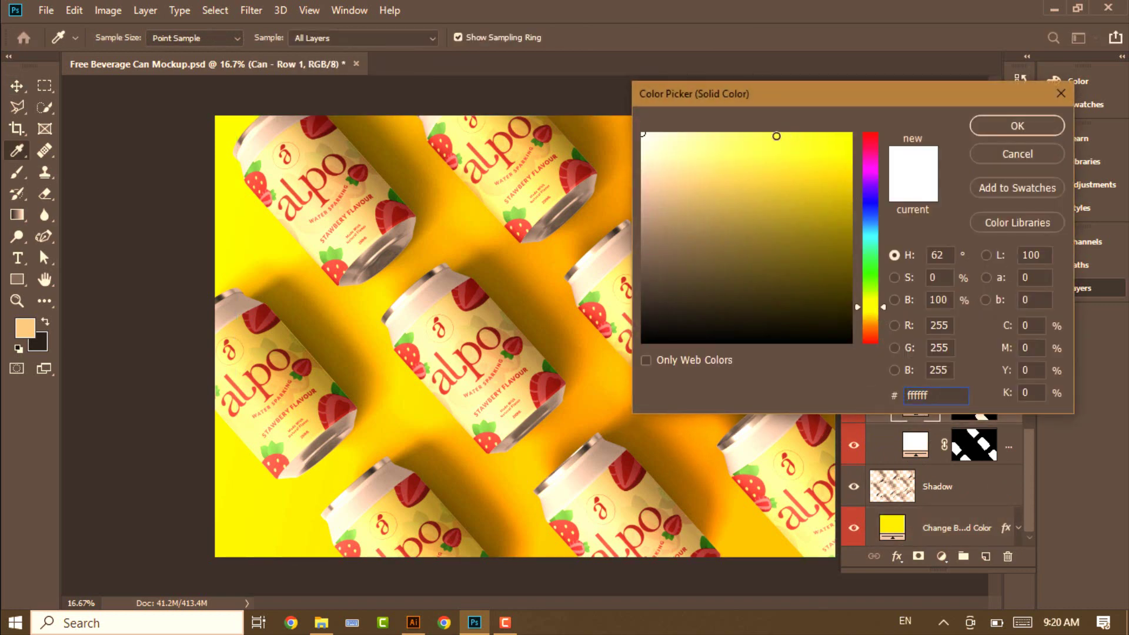
click(773, 135)
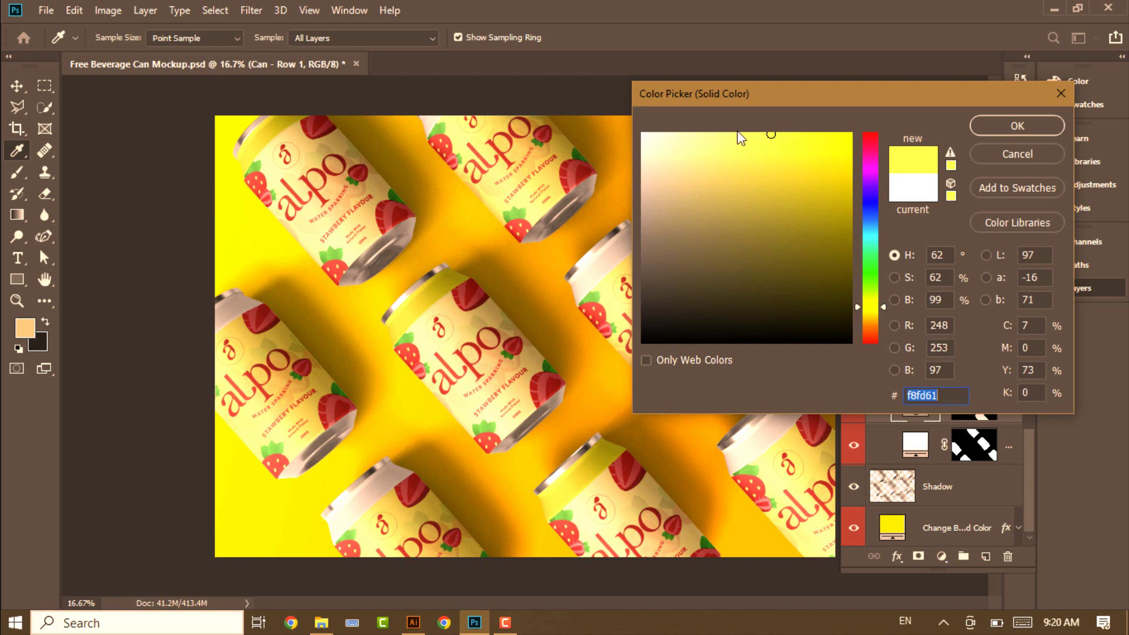
drag(728, 137, 701, 133)
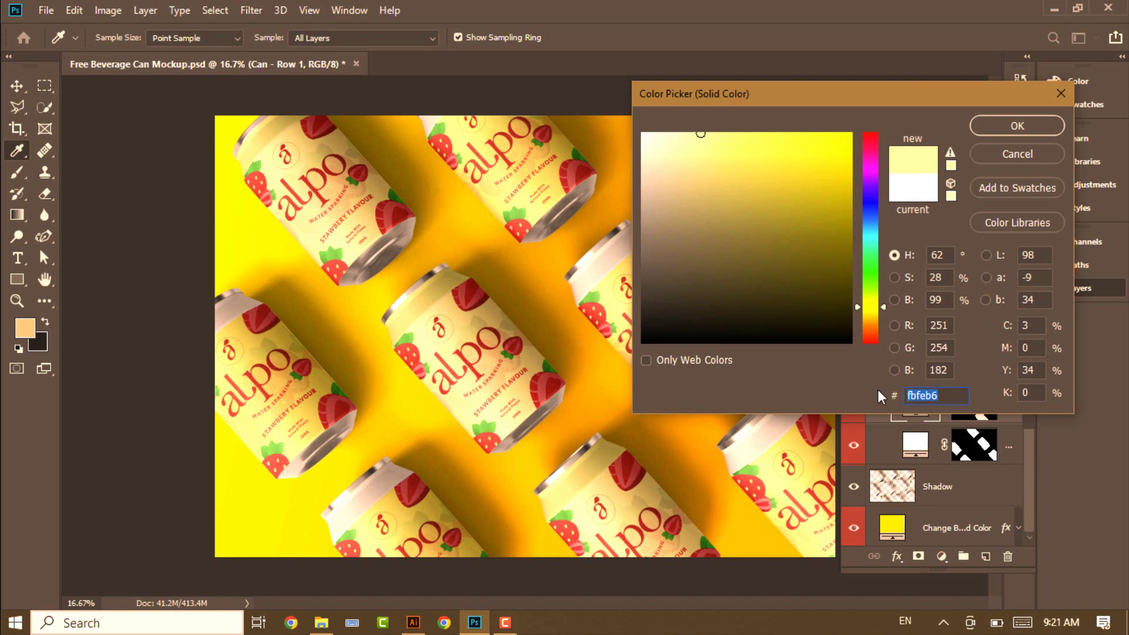
click(1017, 125)
Step: Set the Can - Row 2 colour fill to the same pale yellow, fbfeb6
double_click(916, 444)
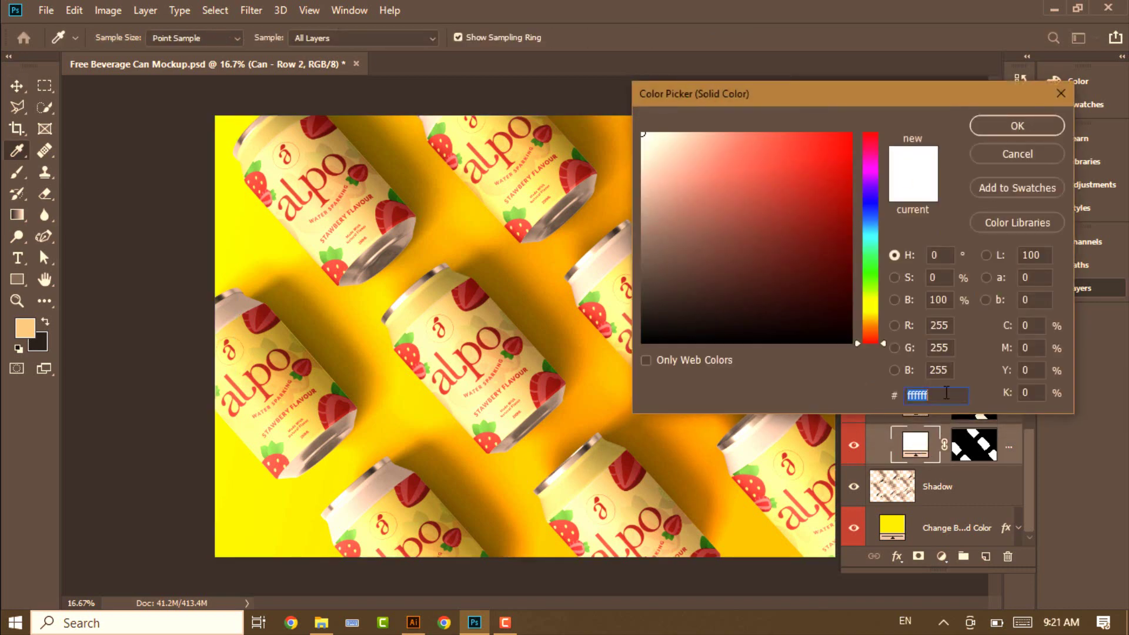
right_click(941, 395)
click(814, 241)
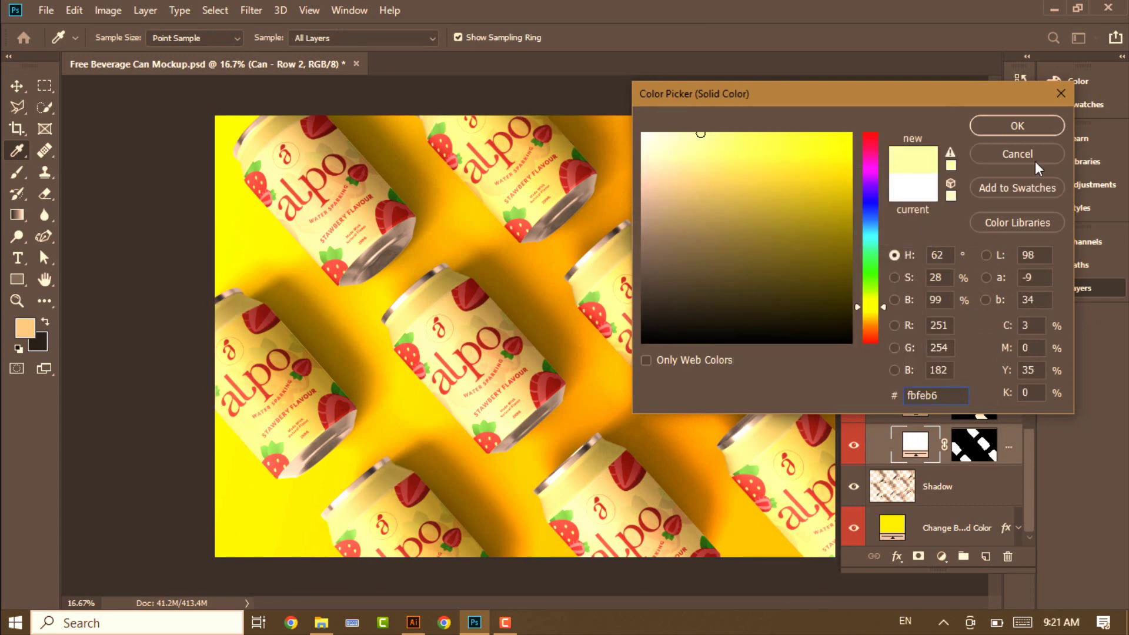
click(1024, 122)
Step: Add the red alpo logo as a vector smart object between the Shadow layer and the background colour layer
scroll(943, 424, up, 5)
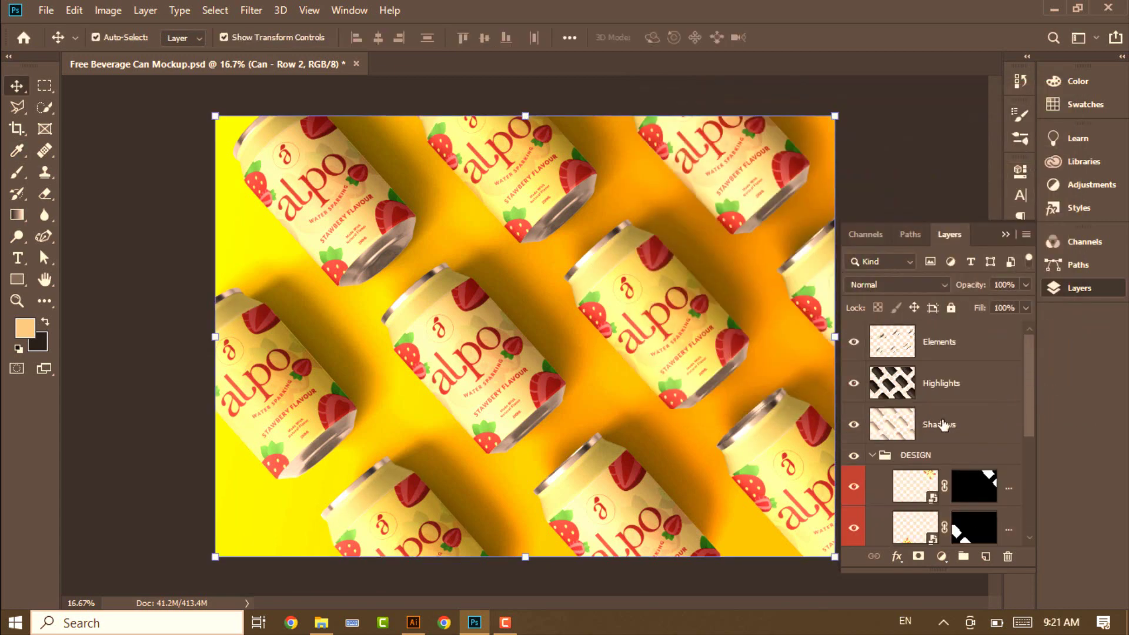
scroll(943, 424, down, 3)
drag(943, 438, 918, 494)
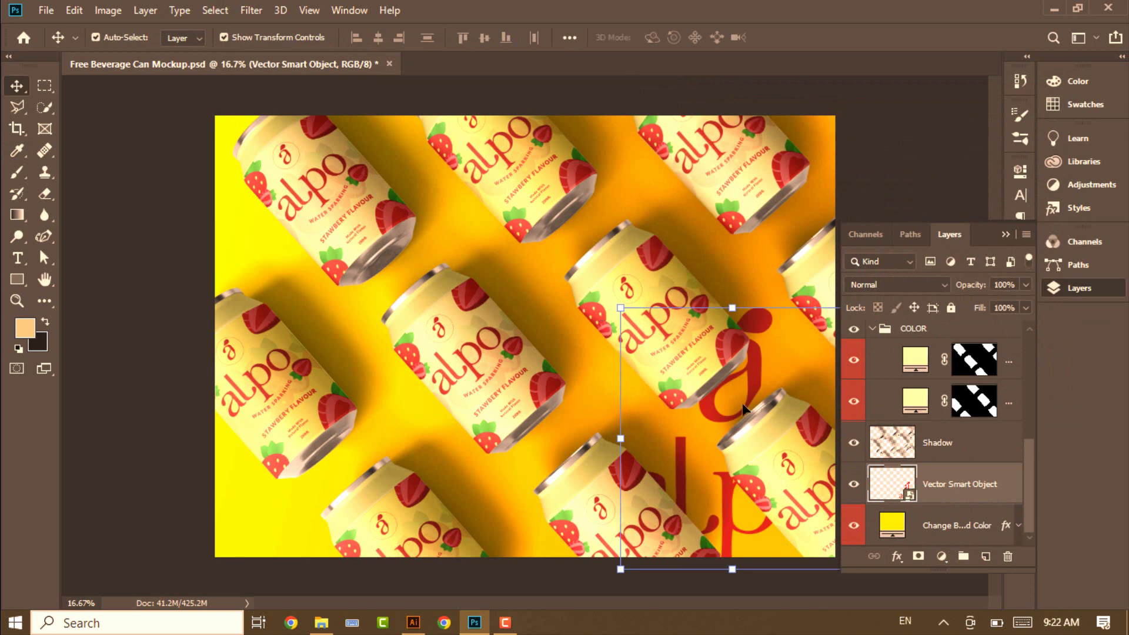
drag(757, 385, 683, 364)
key(ctrl+z)
Step: Scale the alpo logo behind the cans to about 208% and centre it on the canvas
click(929, 482)
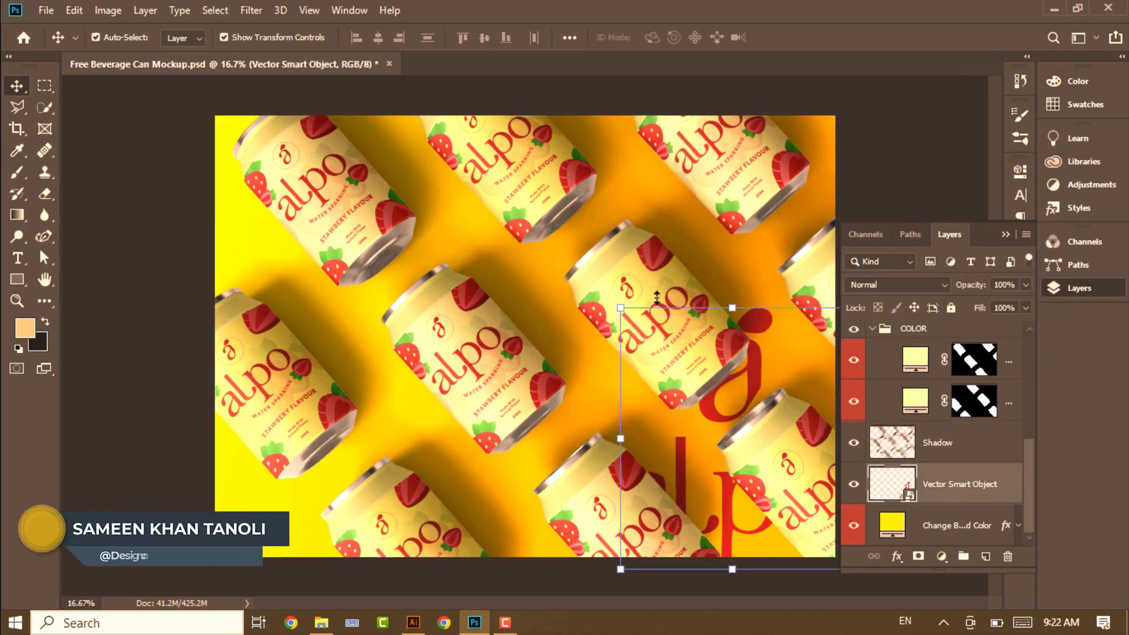
drag(620, 306, 499, 167)
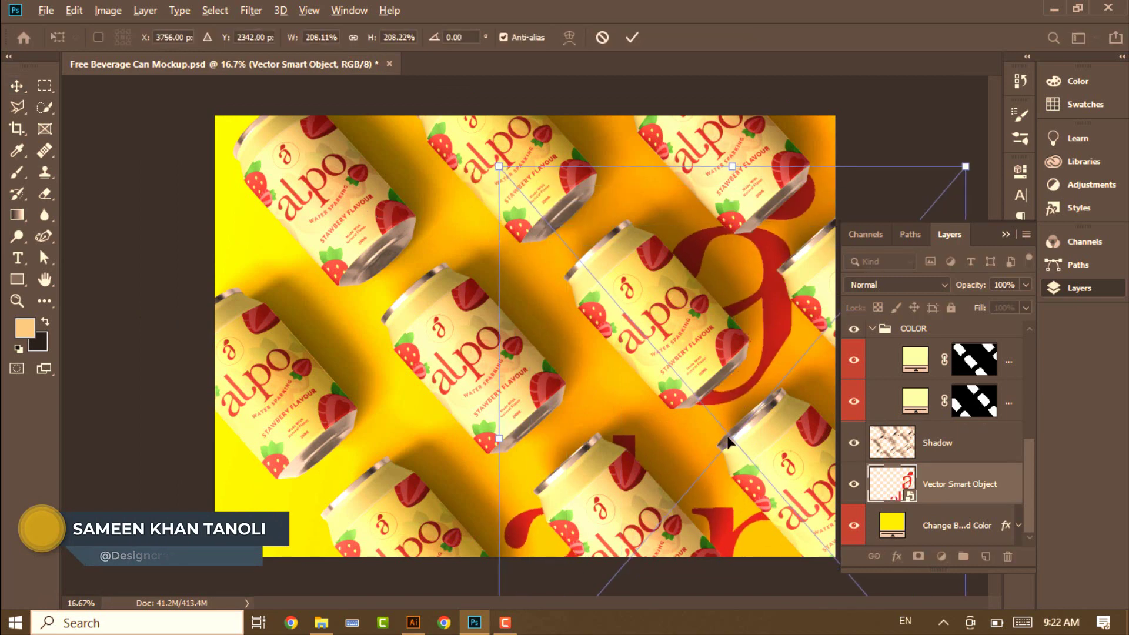
drag(726, 441, 522, 334)
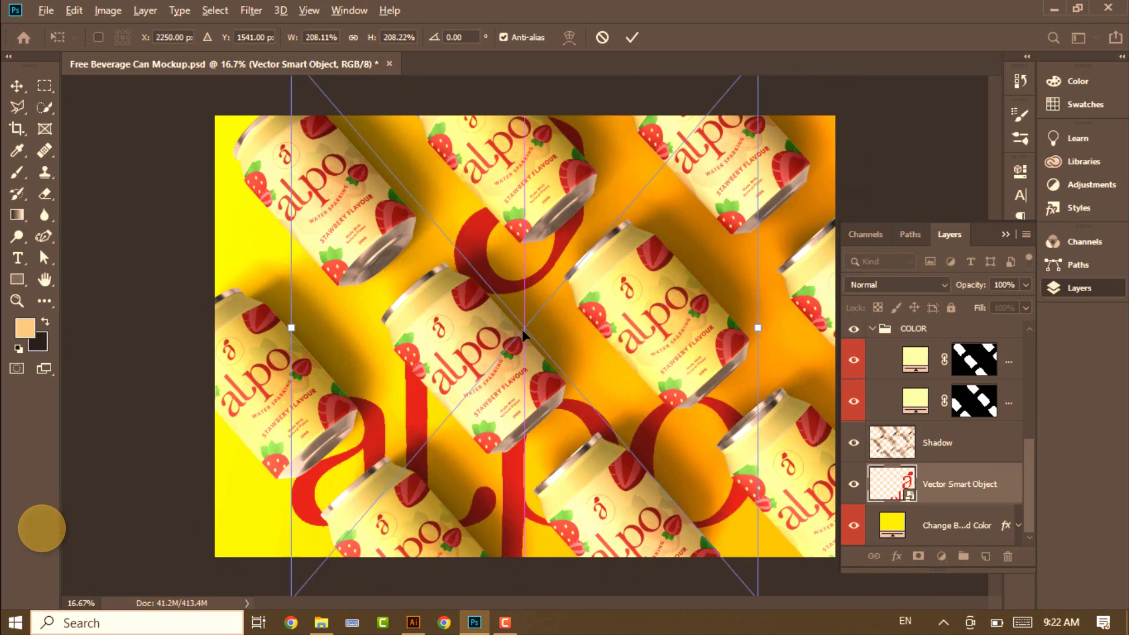
key(Return)
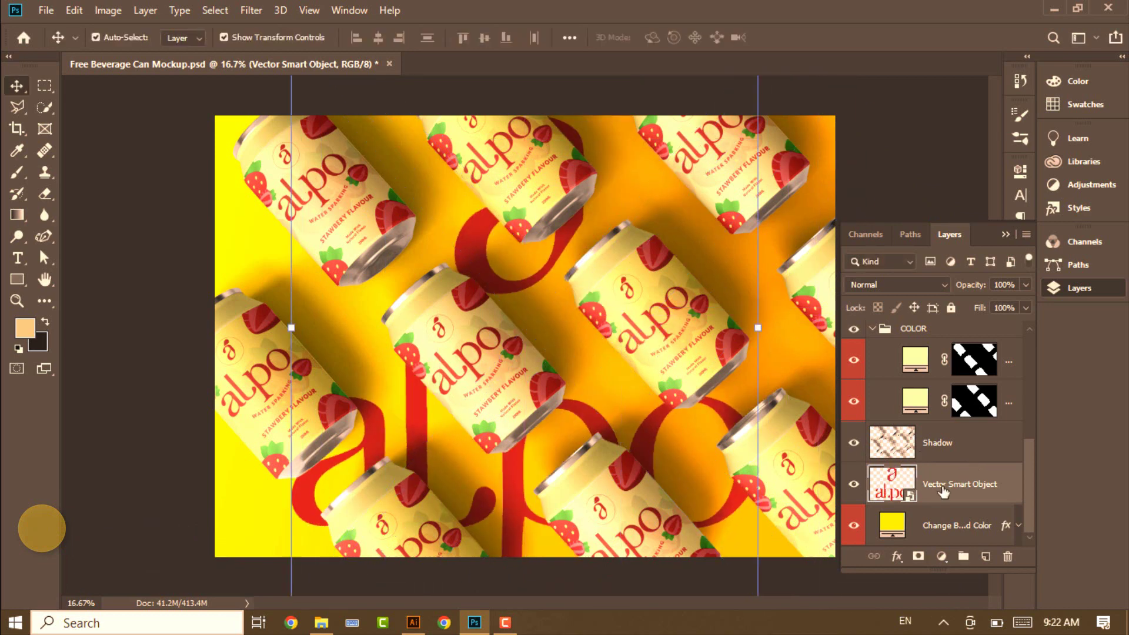
Step: Reduce the background logo layer's opacity to 71%
click(1026, 308)
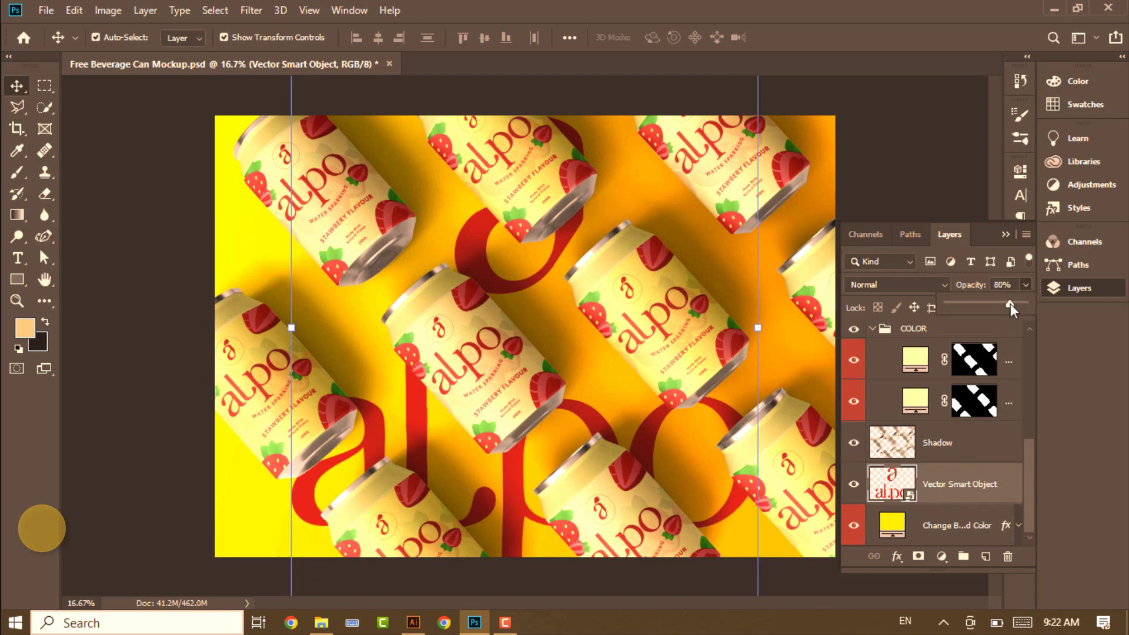
drag(1010, 303, 1003, 302)
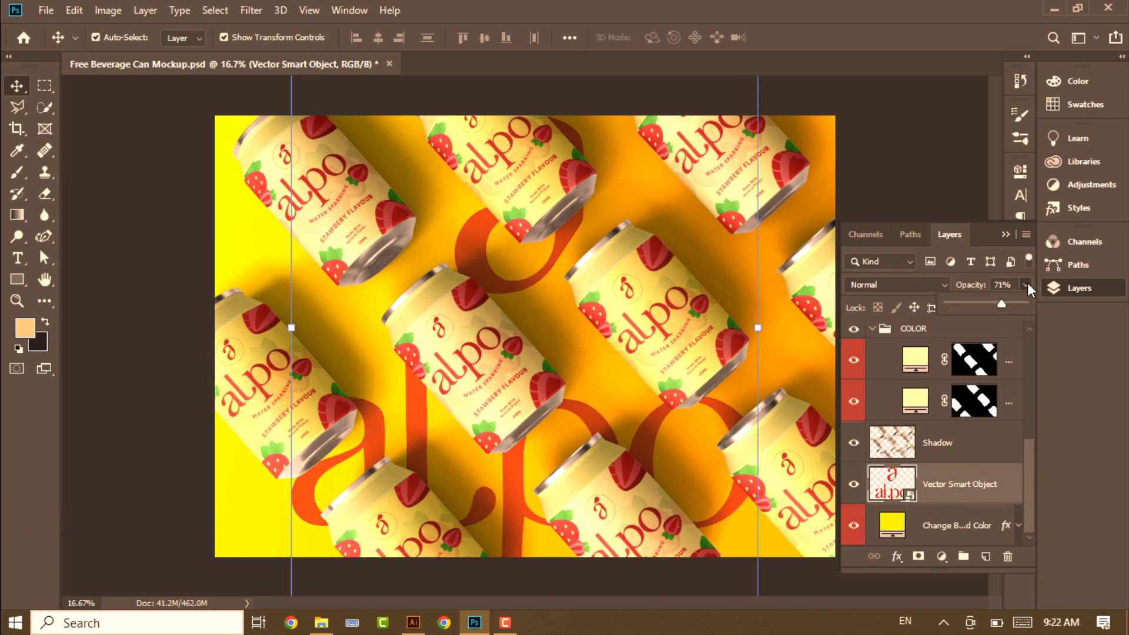
click(1026, 283)
Step: Toggle the Highlights layer's visibility several times to compare its effect on the cans, leaving it shown
scroll(970, 433, up, 3)
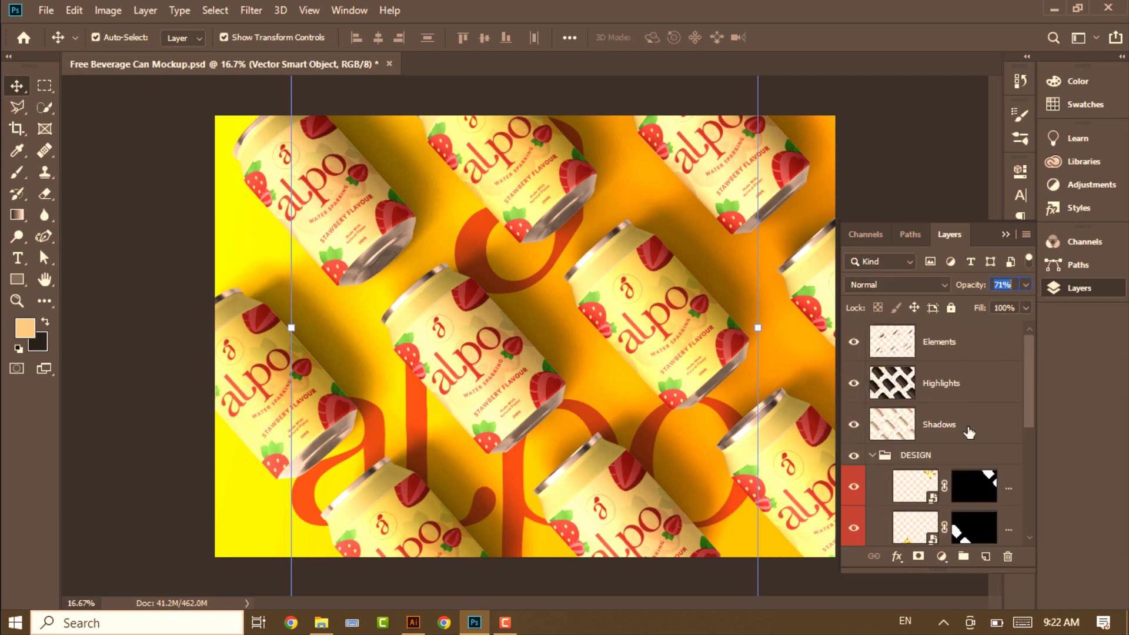
click(942, 386)
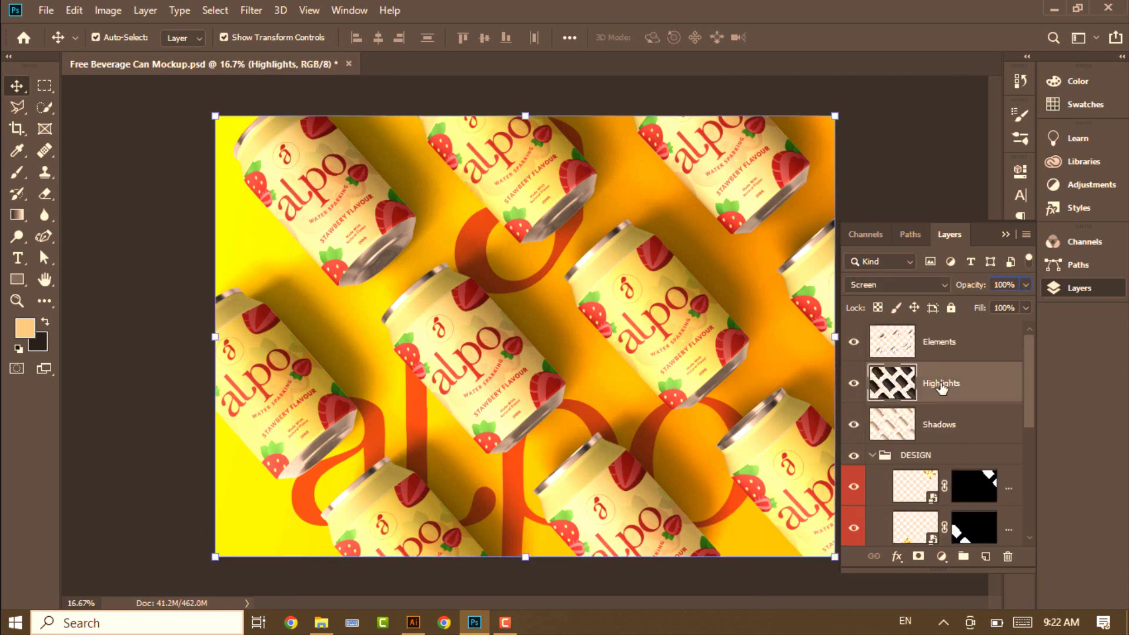
click(854, 384)
click(853, 383)
click(853, 384)
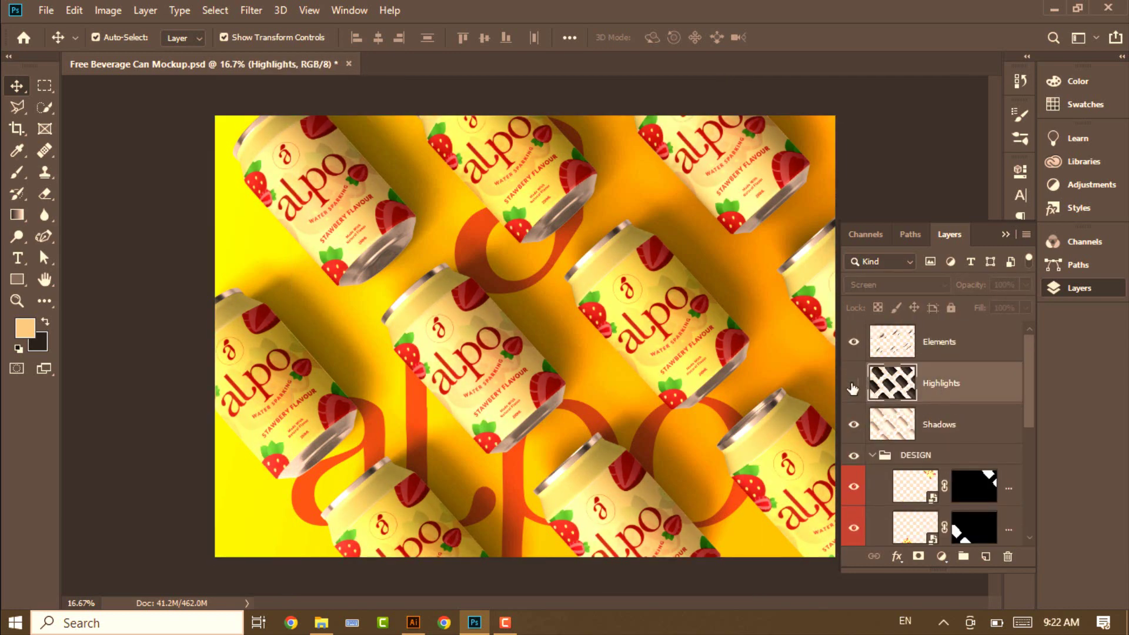
click(854, 383)
click(853, 384)
click(853, 384)
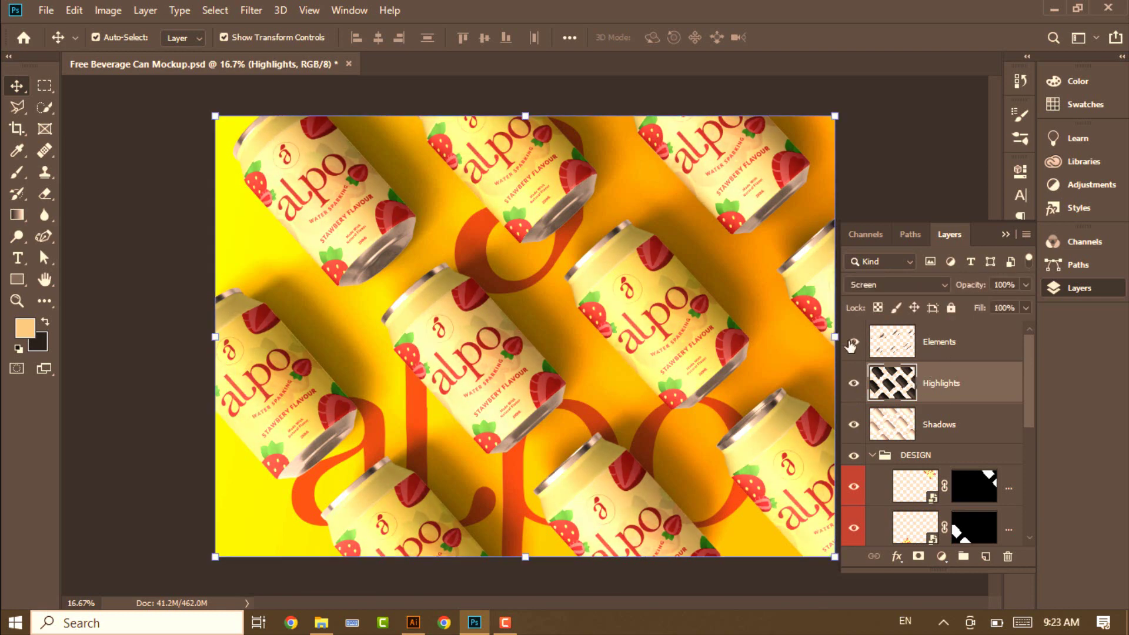
Step: Toggle the Elements layer's visibility to compare the cans' metal rims with and without it, leaving it shown
click(852, 344)
click(854, 343)
click(854, 344)
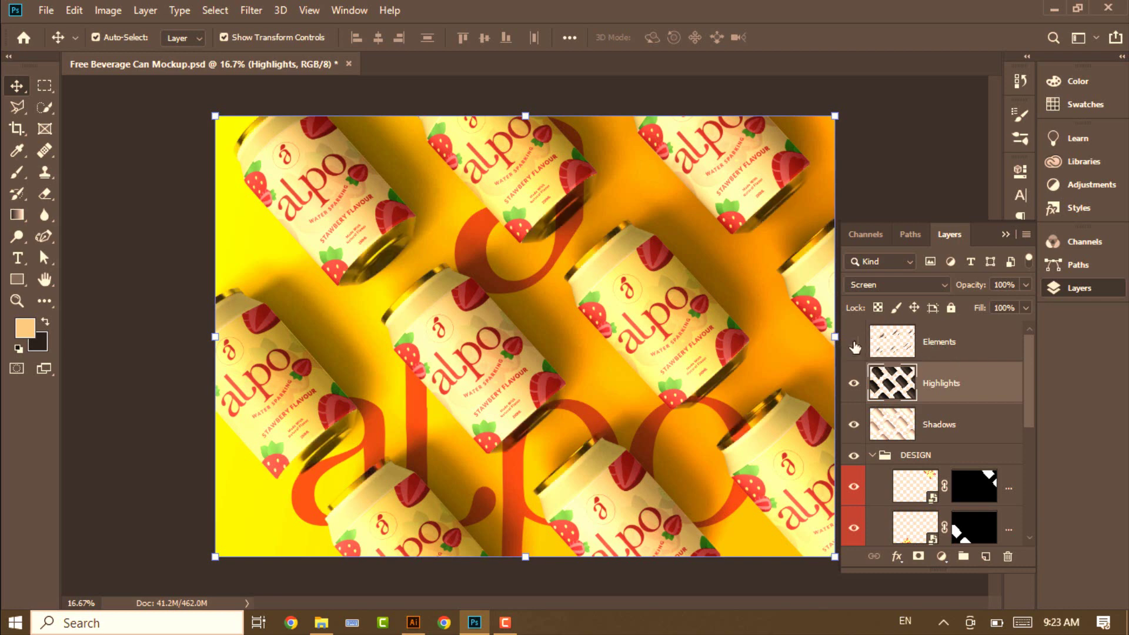
click(854, 344)
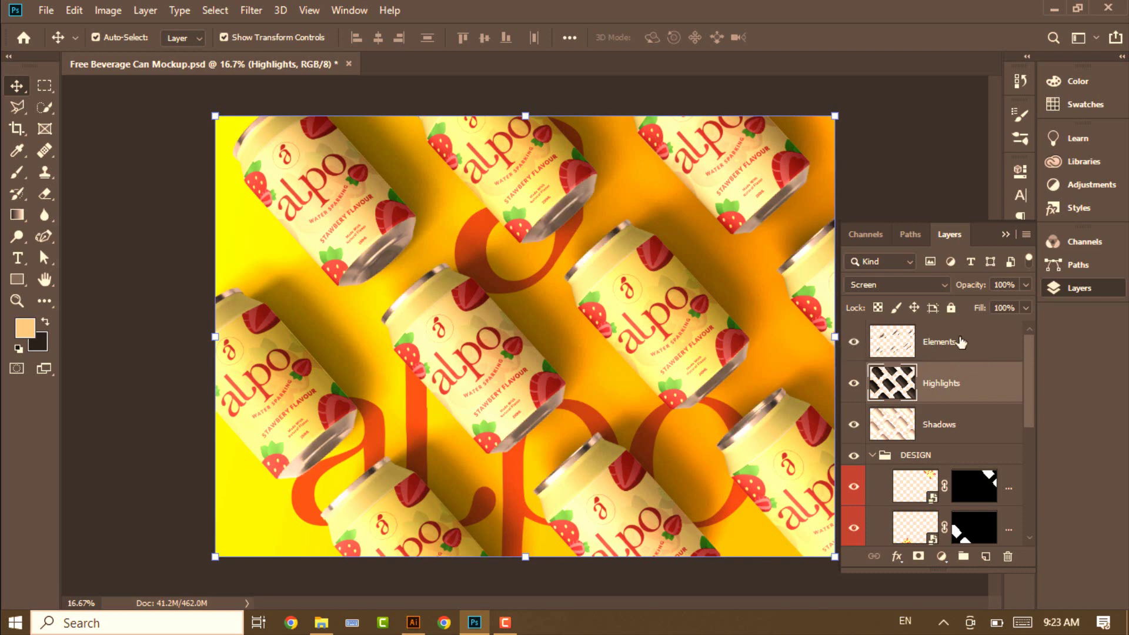
Step: Add a Color Balance adjustment clipped to the Elements layer, with Yellow–Blue at -57 and the midtones shifted slightly toward red
click(928, 346)
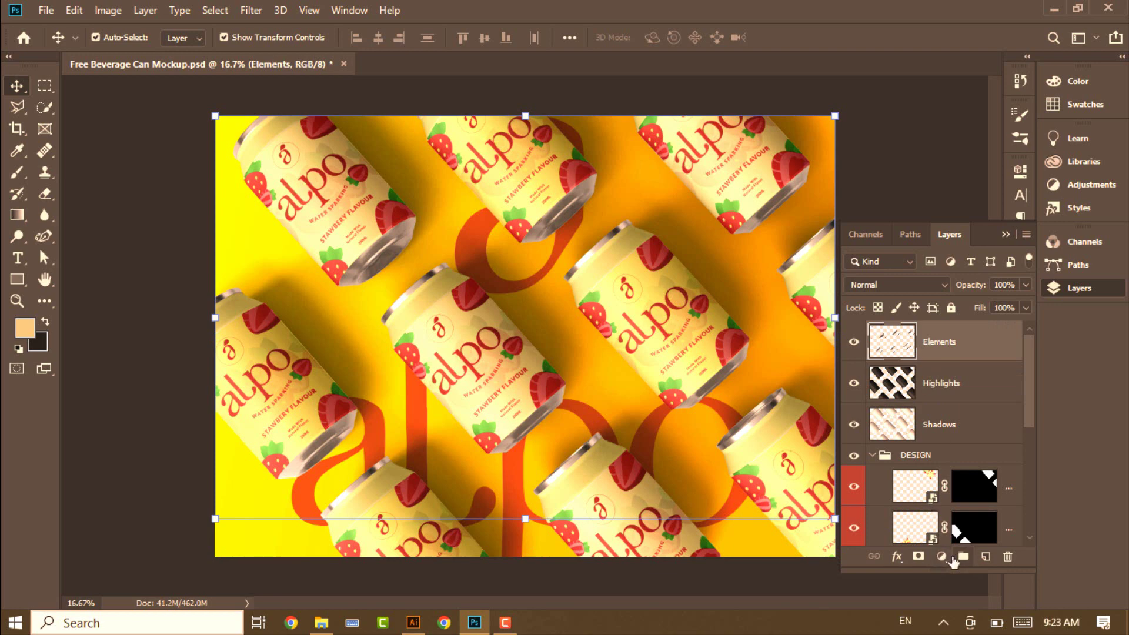
click(942, 556)
click(991, 412)
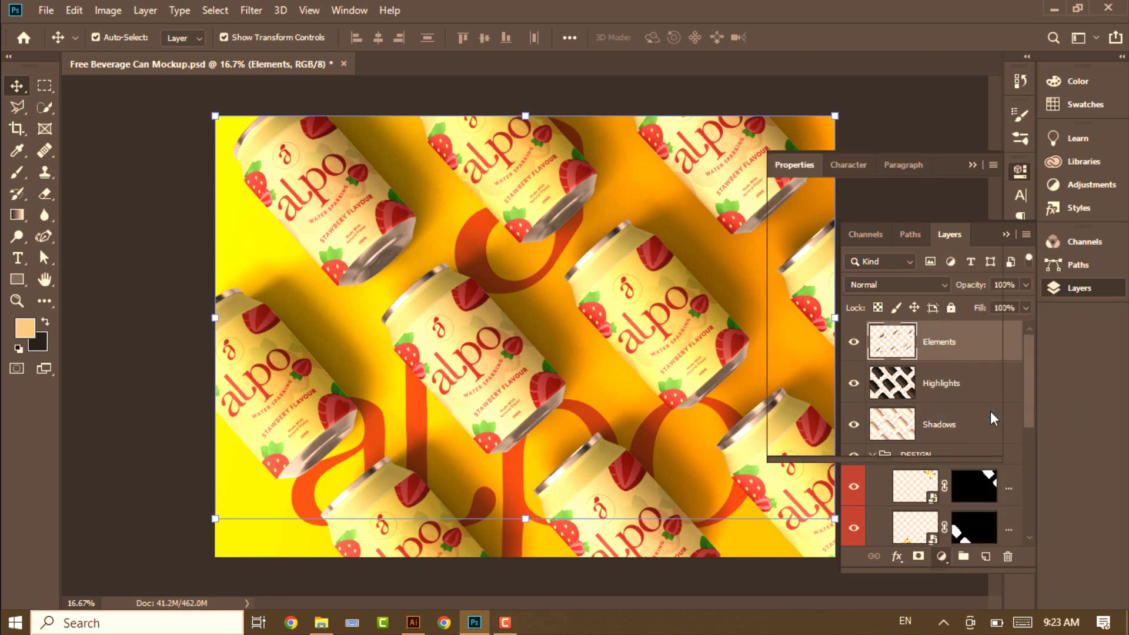
drag(857, 310, 816, 311)
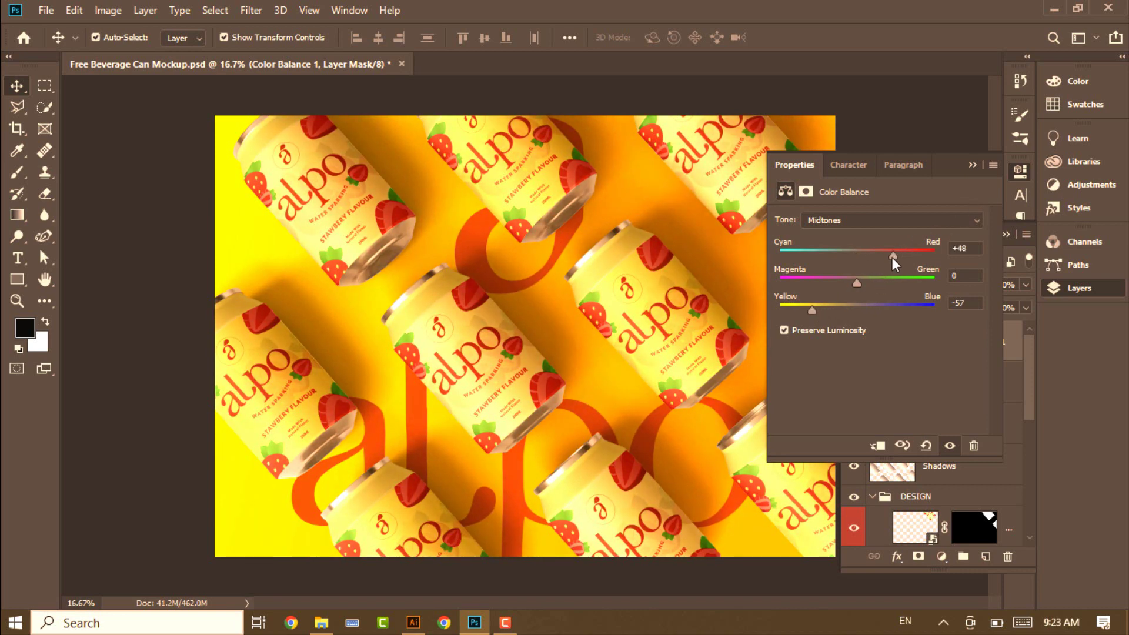
drag(891, 256, 863, 257)
click(972, 163)
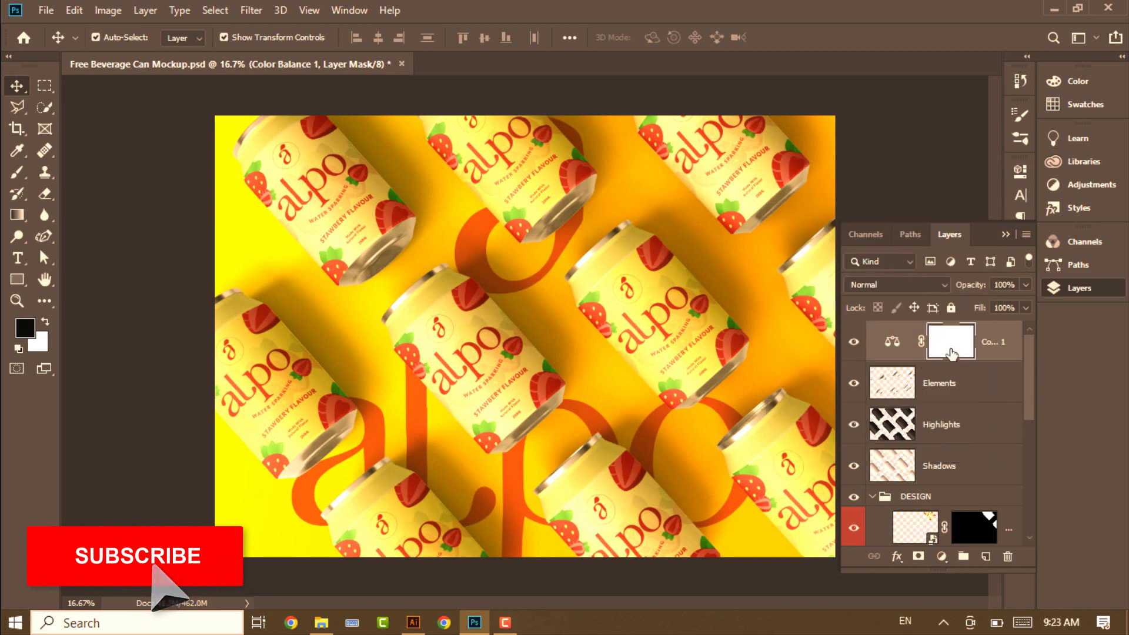
alt+click(968, 356)
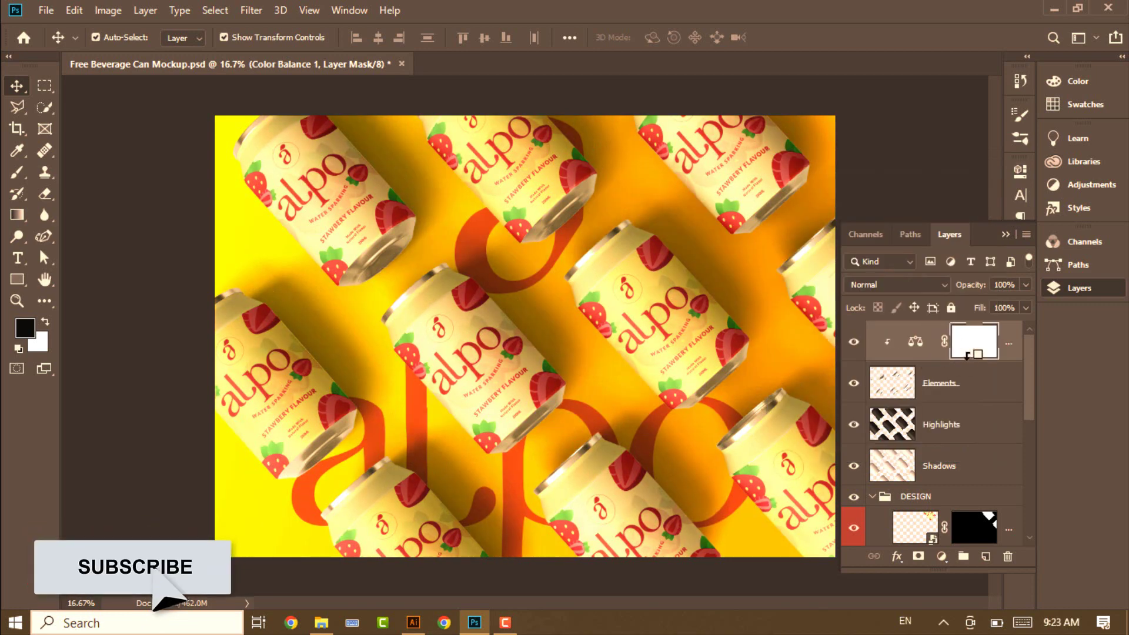
Step: Toggle the Highlights layer's visibility to compare the cans with and without it, leaving it shown
scroll(980, 415, down, 2)
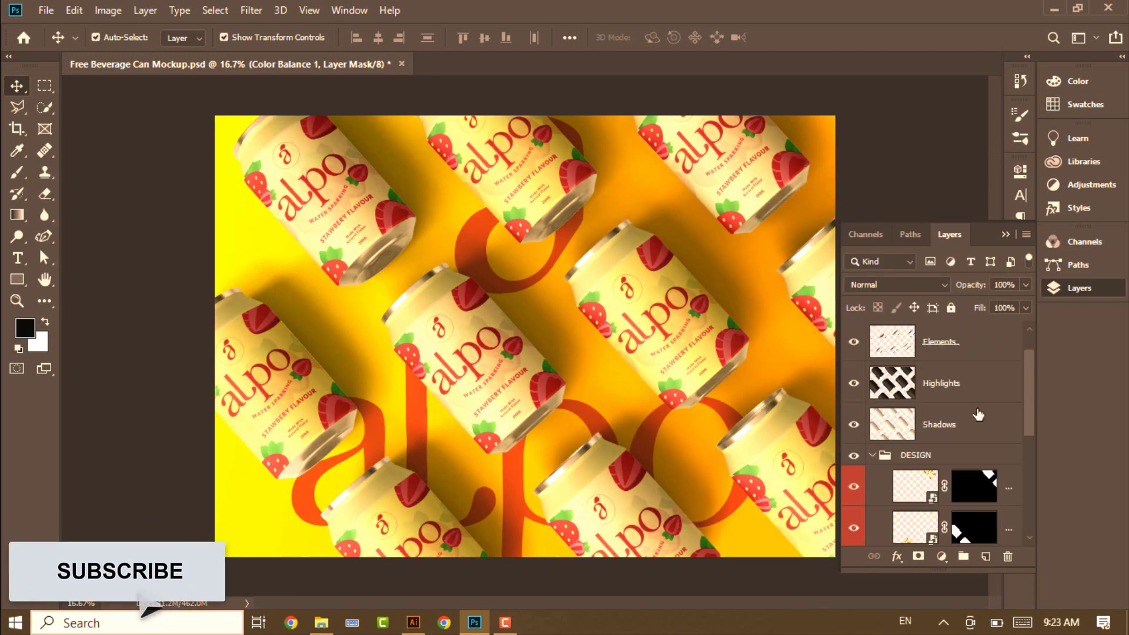
click(854, 383)
click(854, 384)
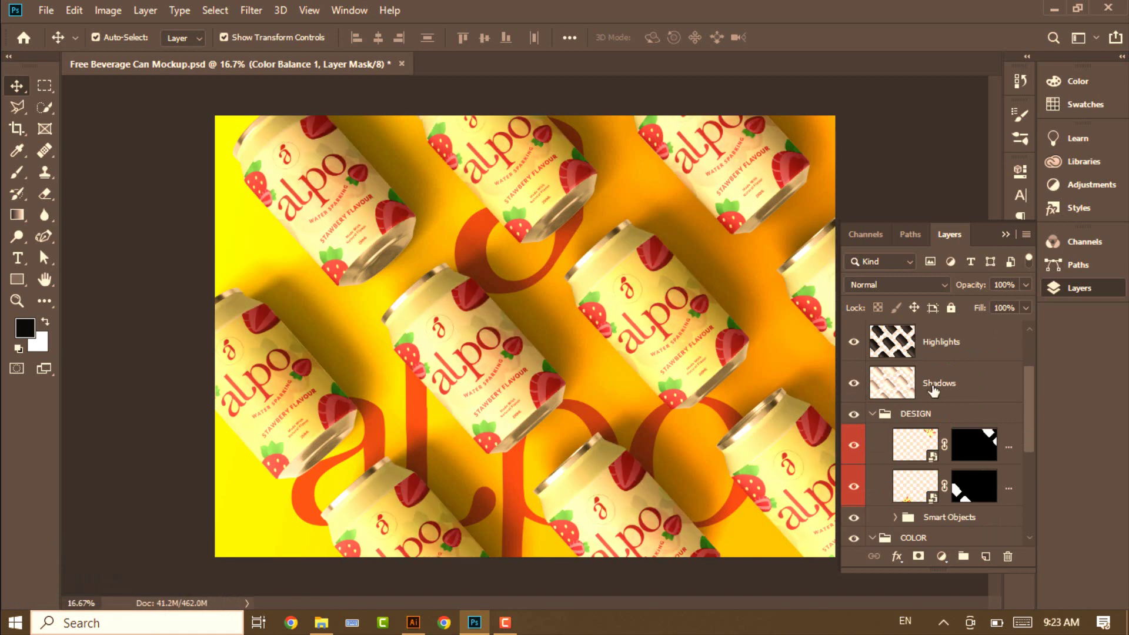
Step: Reduce the opacity of the Shadow layer beneath the COLOR group to 65%
click(936, 385)
scroll(938, 383, down, 5)
click(936, 447)
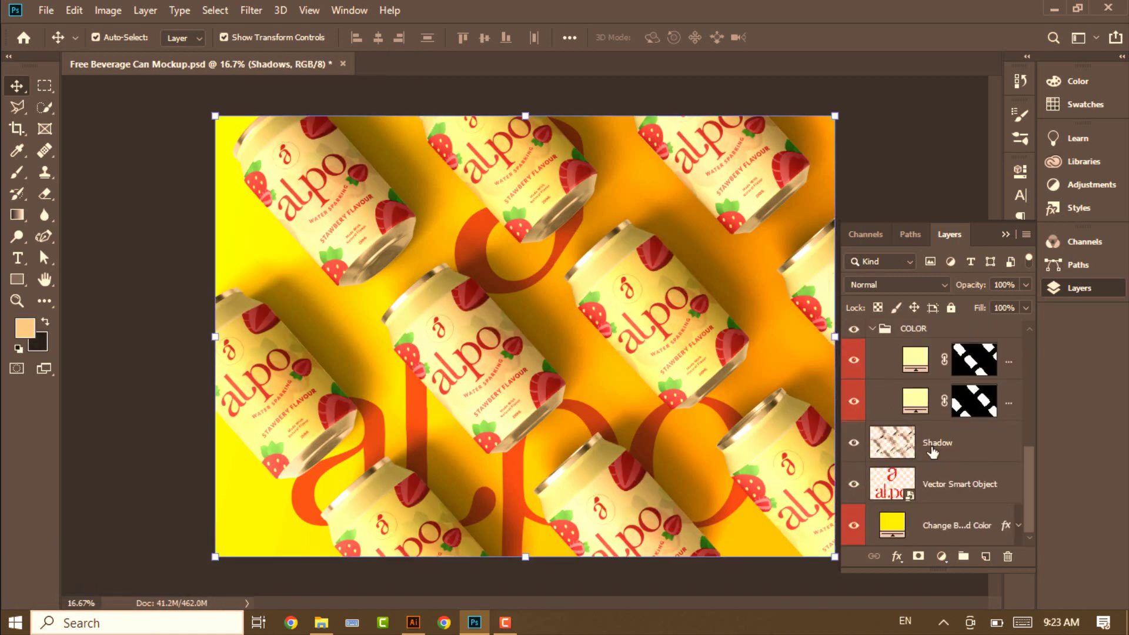
click(854, 442)
click(854, 442)
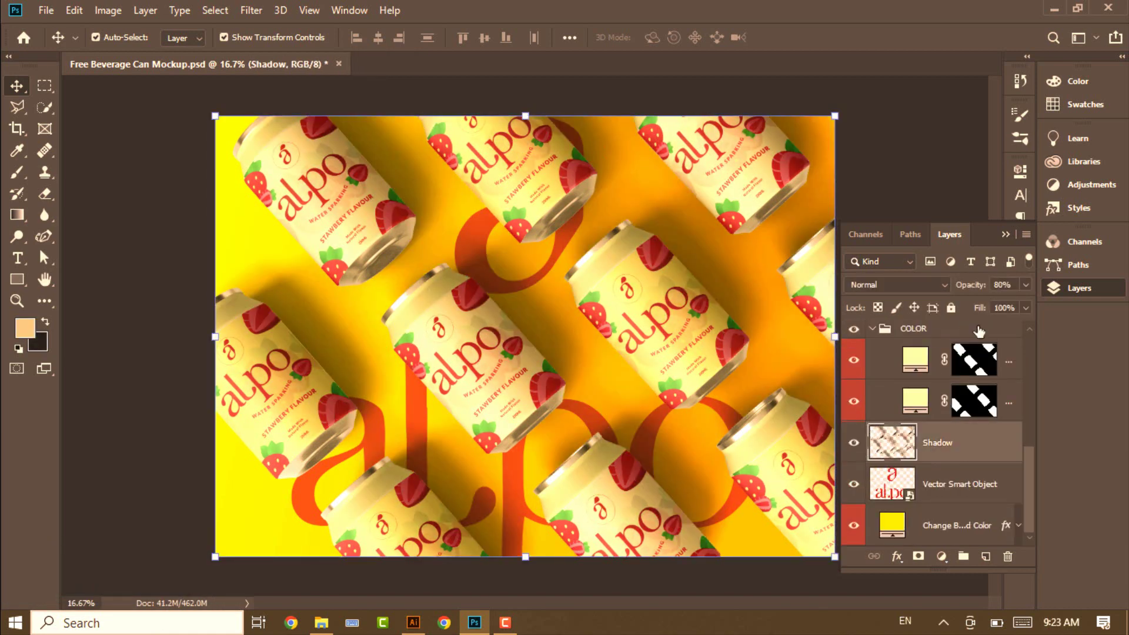
click(1025, 284)
drag(1011, 303, 997, 302)
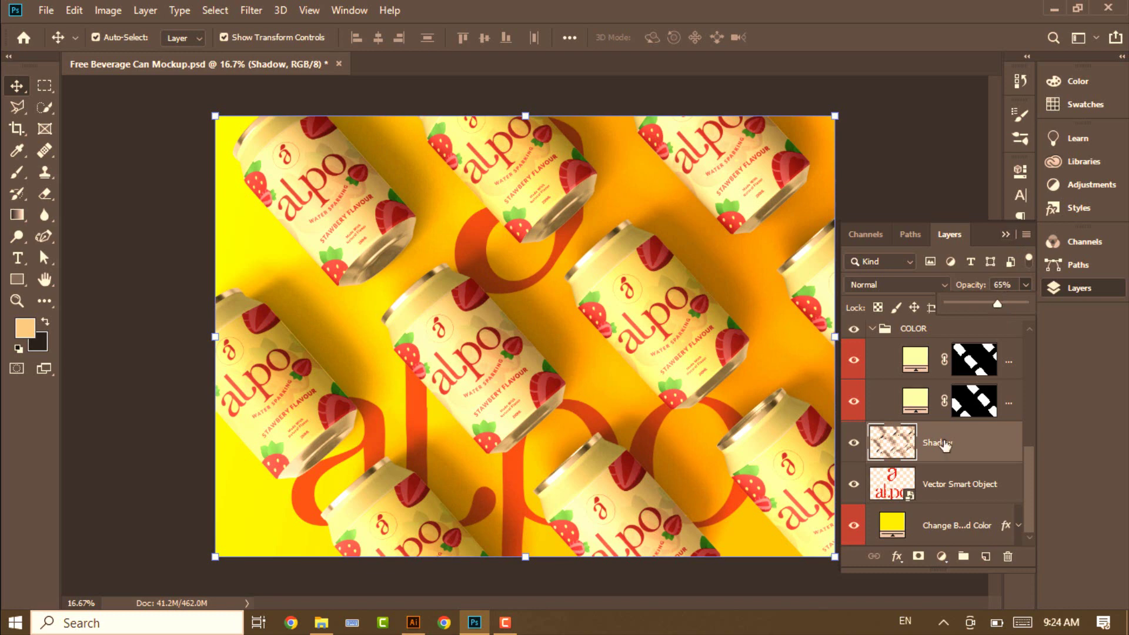
Step: Stamp all visible layers into a new layer above the Color Balance adjustment
scroll(947, 445, up, 3)
click(914, 343)
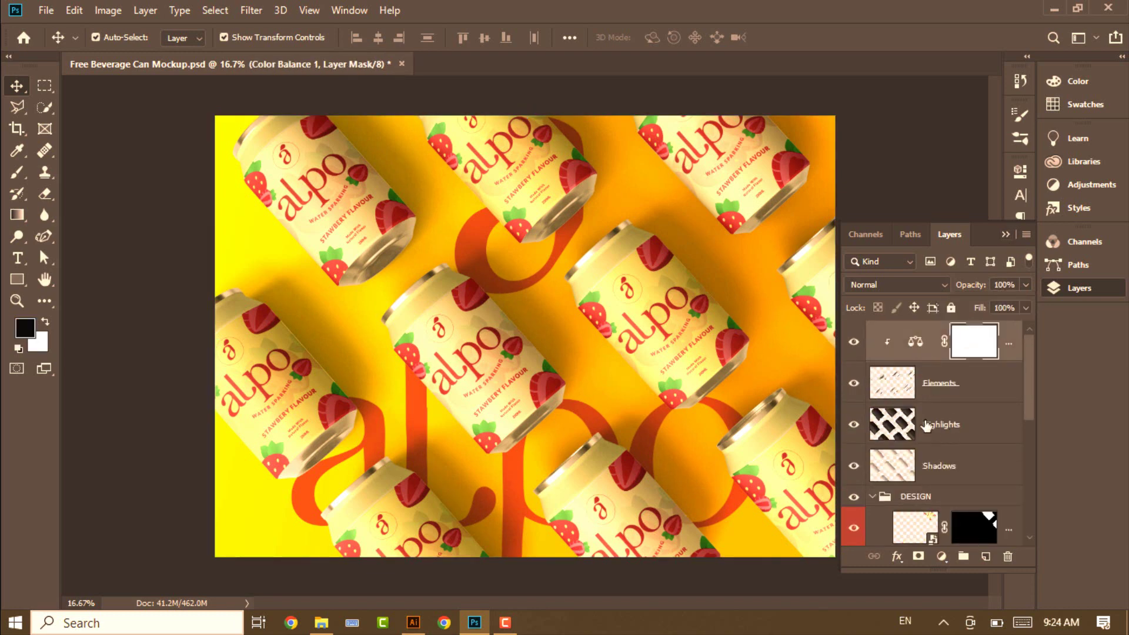
scroll(950, 428, down, 3)
scroll(935, 428, up, 3)
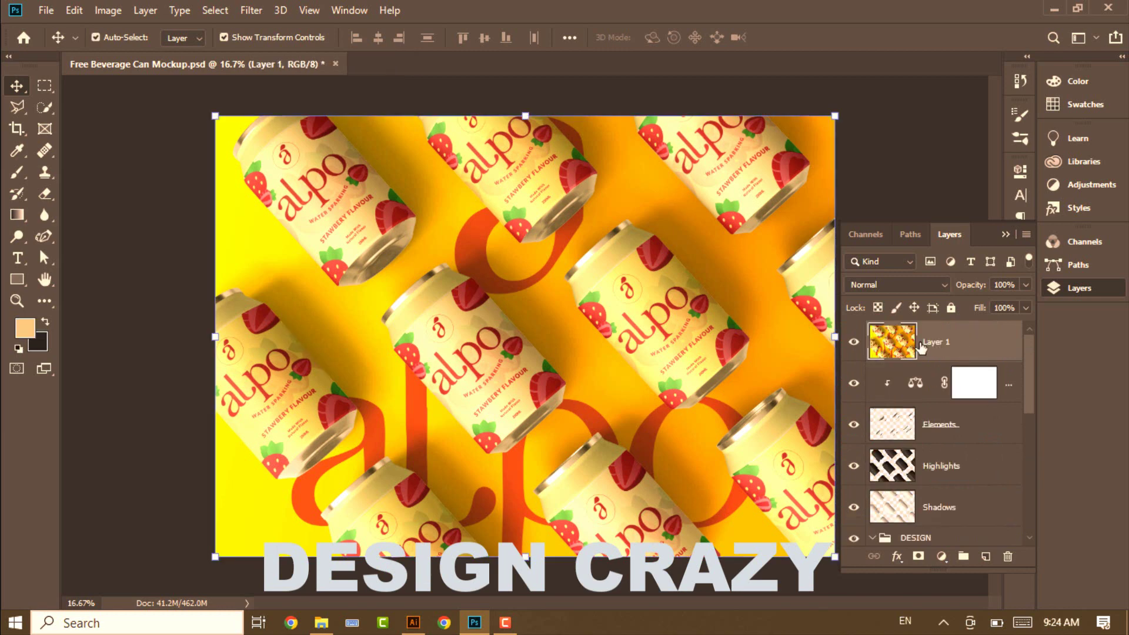
Step: Apply the Camera Raw Filter to the stamped layer with Temperature set to +44
click(251, 10)
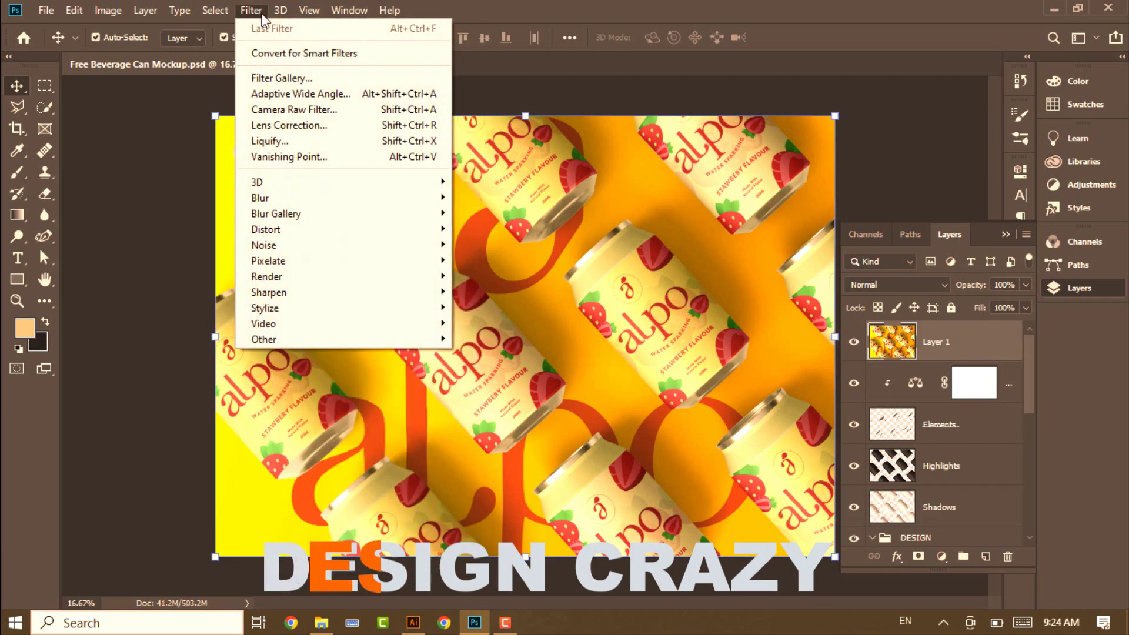
click(288, 111)
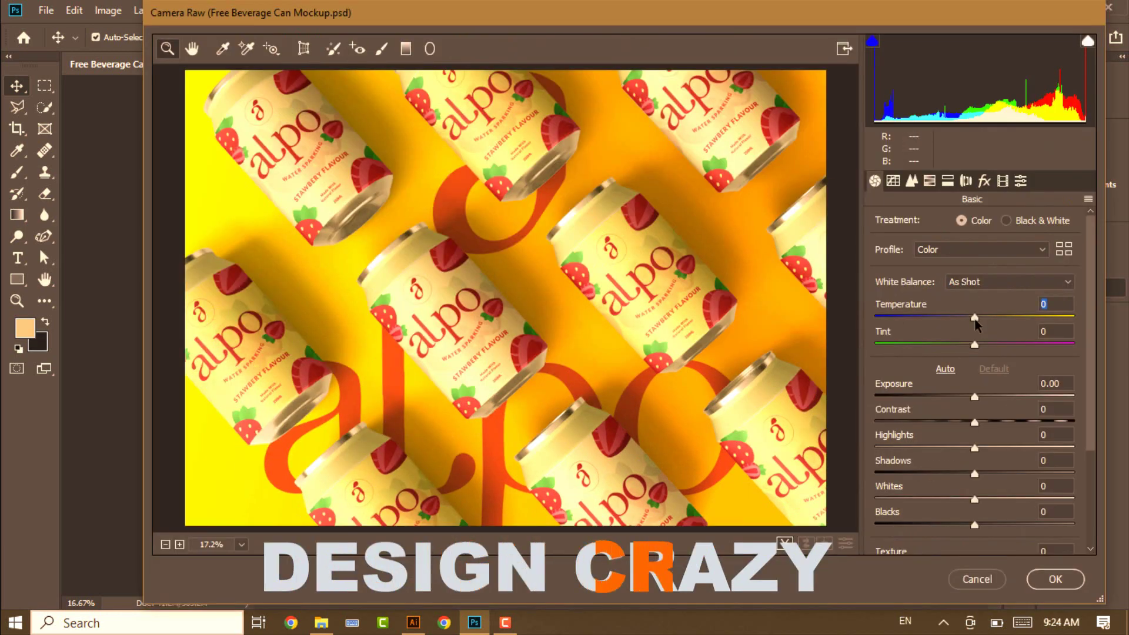
drag(975, 321, 1019, 324)
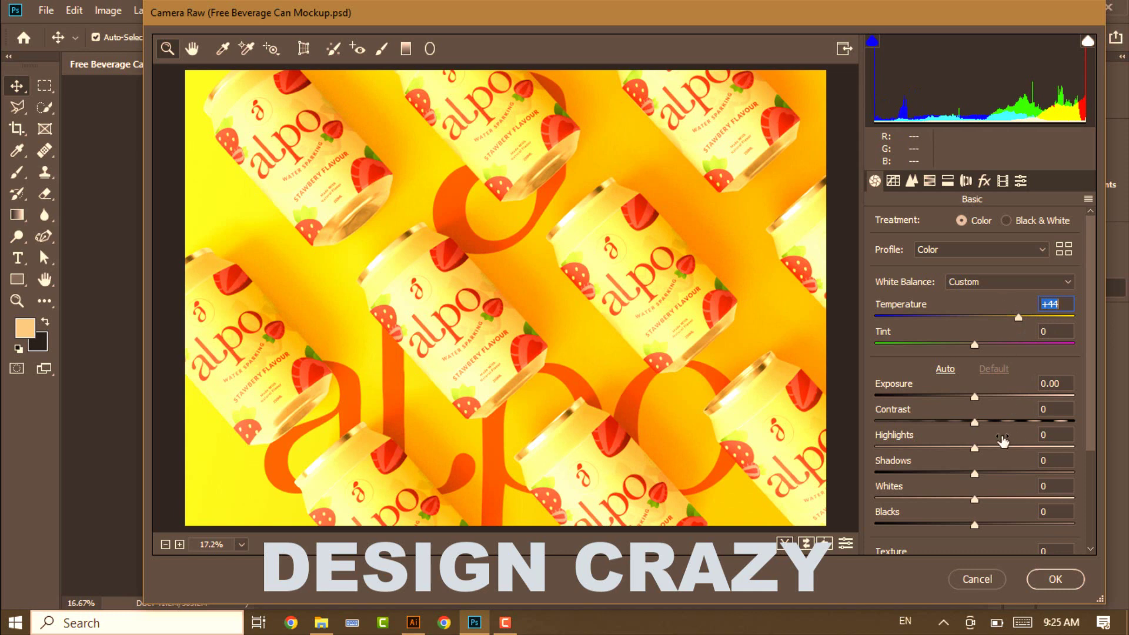
click(1057, 581)
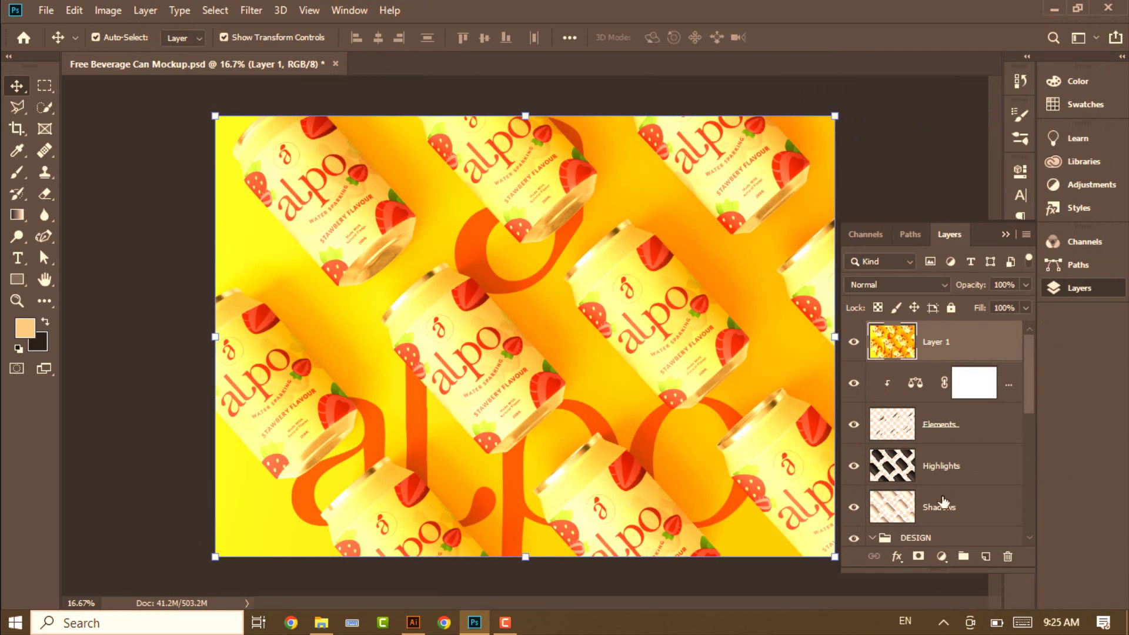
Step: Hide the filtered Layer 1 so the original mockup layers show
click(853, 344)
scroll(910, 387, down, 3)
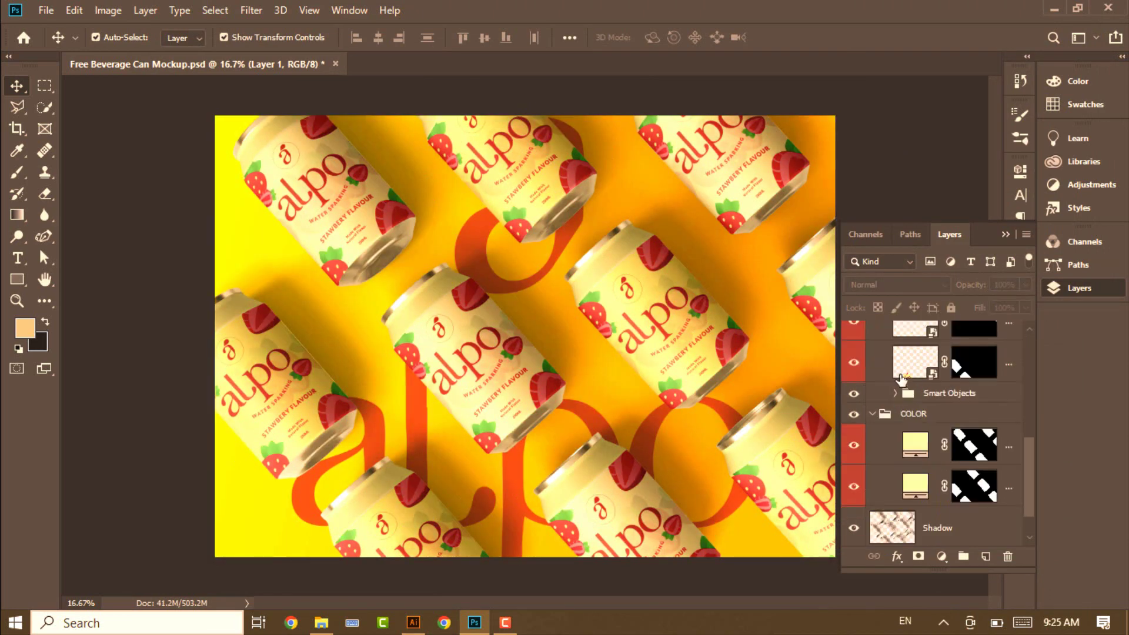
scroll(910, 387, up, 3)
Step: Place the first pngwing water-droplet image above the Color Balance layer, scale it to 112.5% and blend it with Overlay
click(941, 467)
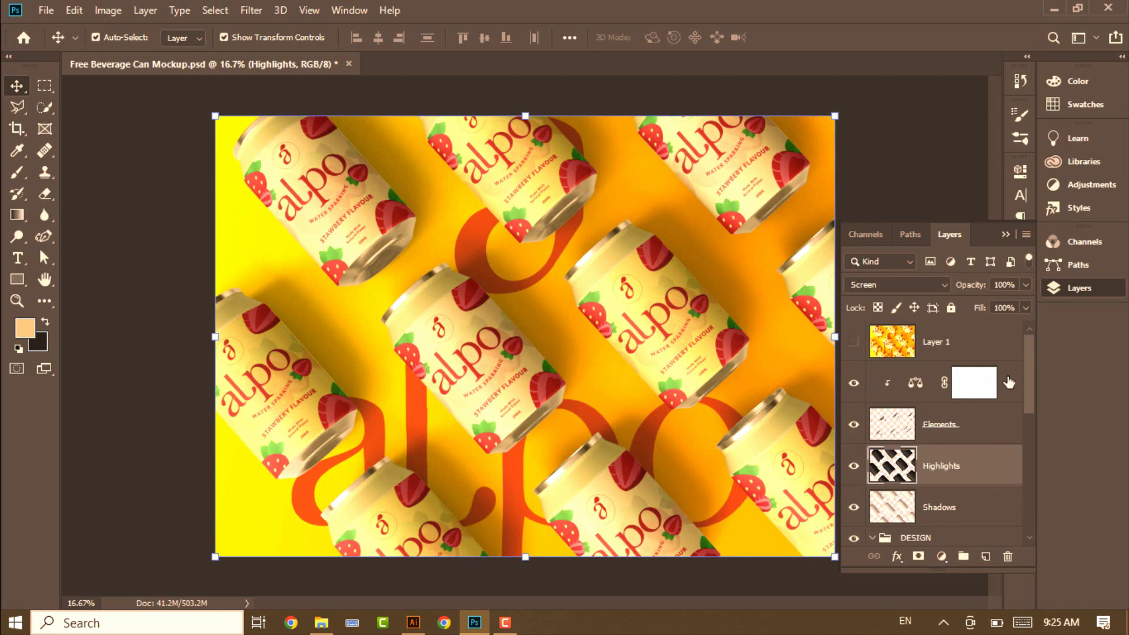
click(976, 384)
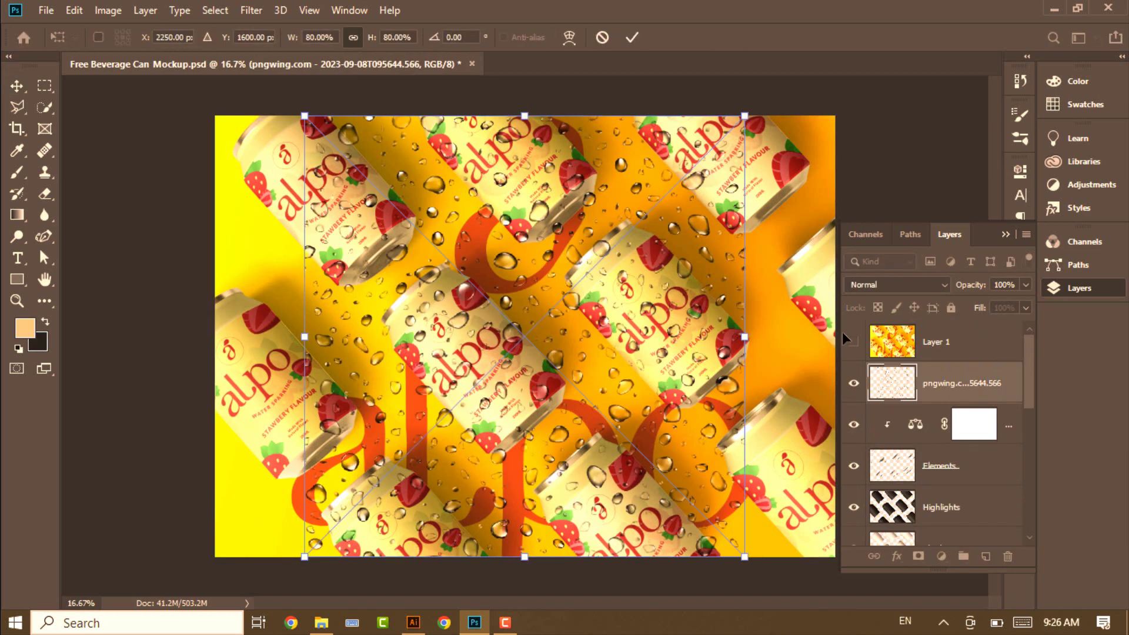
drag(745, 336, 834, 337)
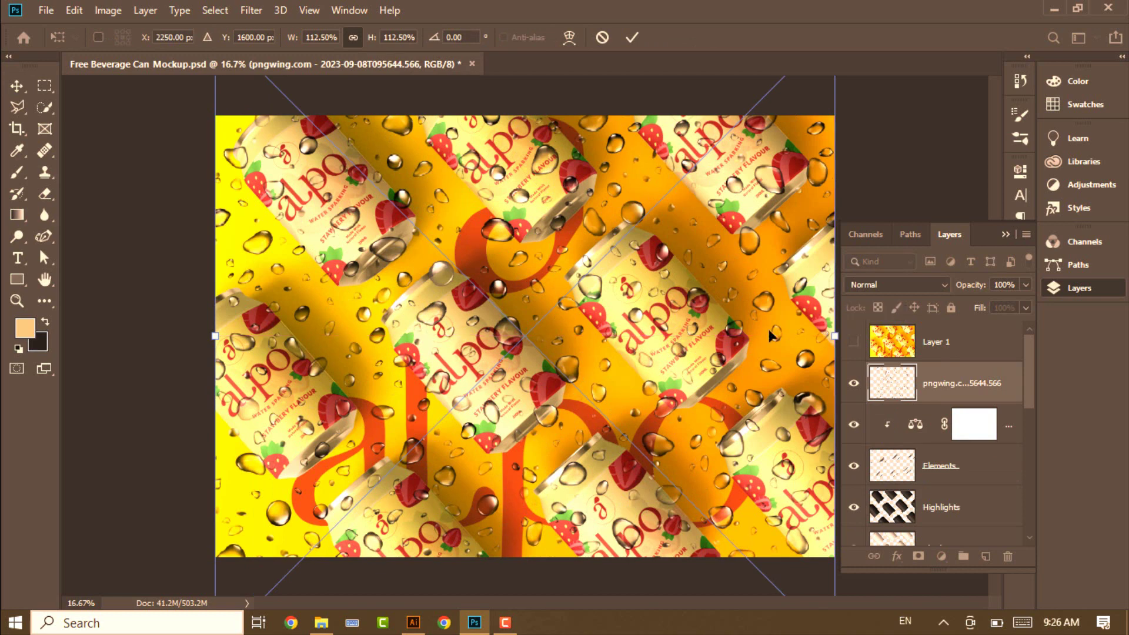
click(935, 283)
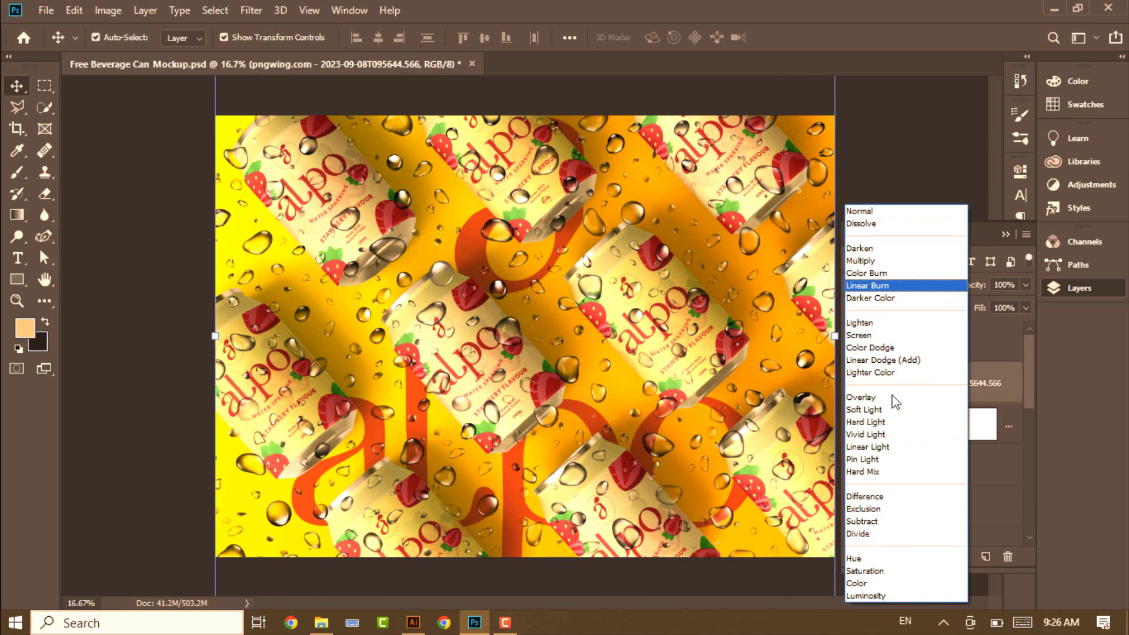
click(861, 398)
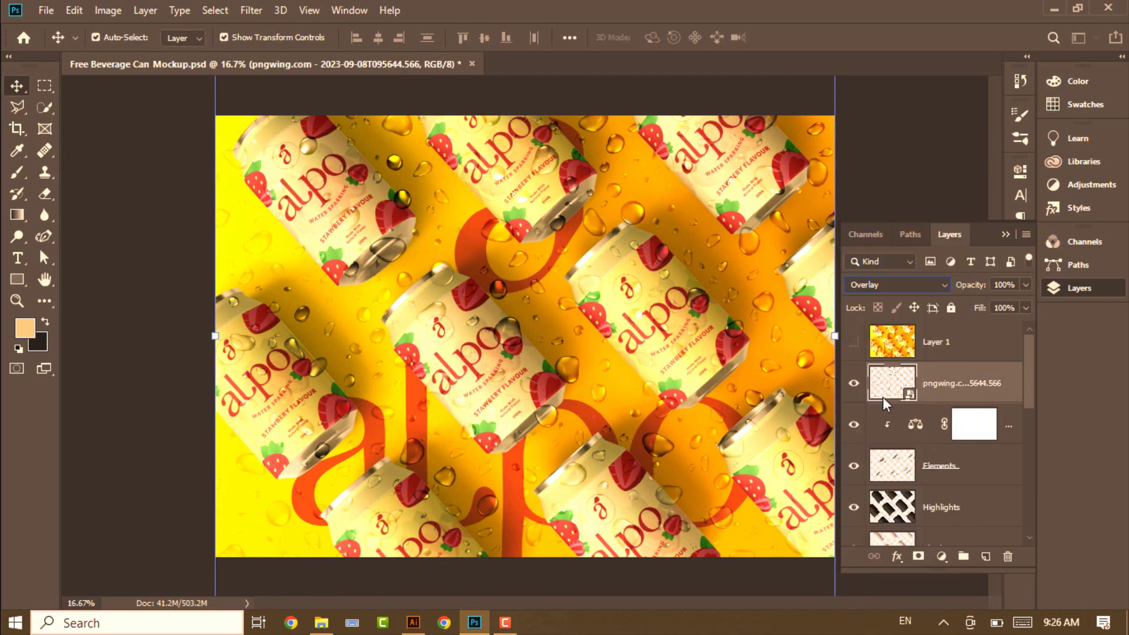
Step: Add a layer mask to the droplet layer and paint black over the background areas, keeping droplets only on the cans
click(918, 557)
key(b)
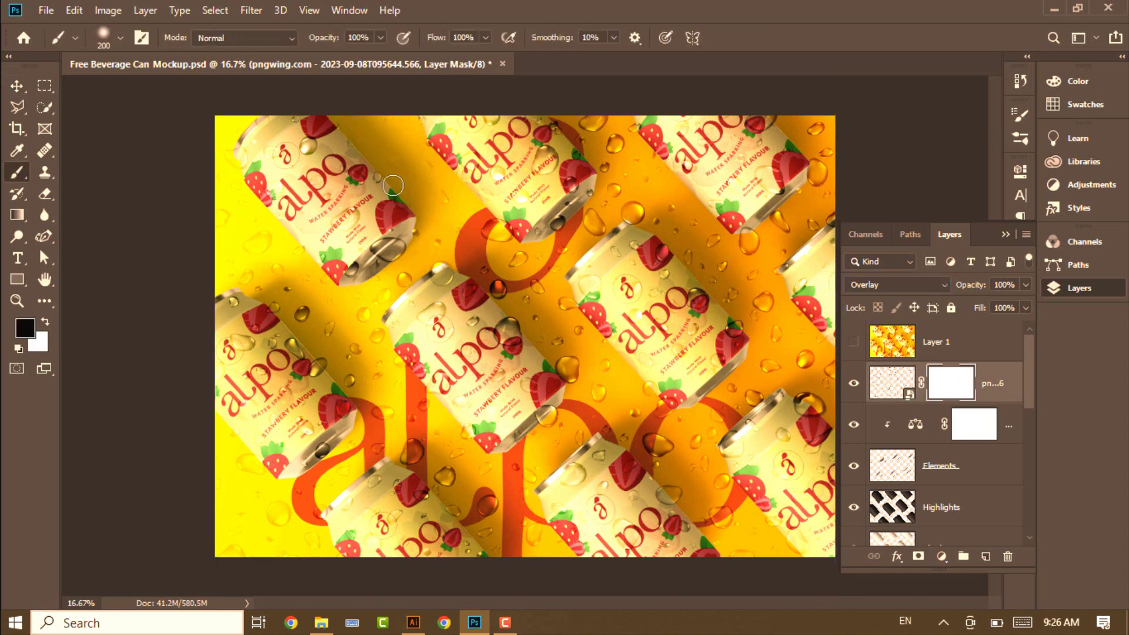
drag(392, 247, 356, 275)
mouse_move(242, 241)
mouse_down()
mouse_move(303, 149)
mouse_move(233, 132)
mouse_up()
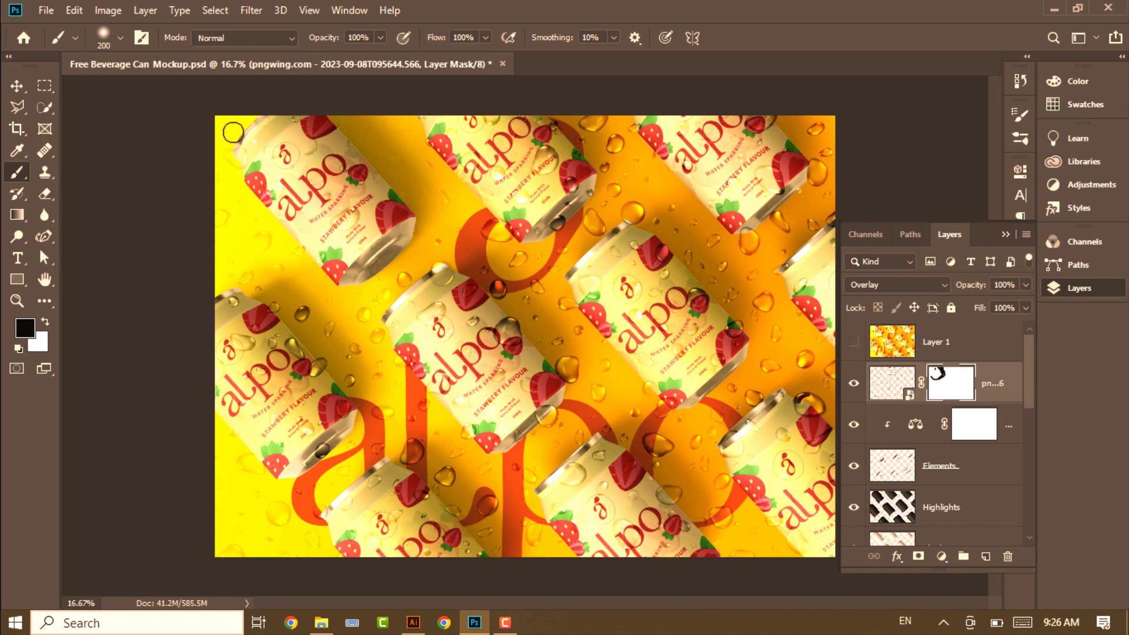
mouse_move(259, 288)
mouse_down()
mouse_move(322, 375)
mouse_move(292, 334)
mouse_move(269, 332)
mouse_move(316, 329)
mouse_move(342, 378)
mouse_move(222, 302)
mouse_move(297, 293)
mouse_move(350, 341)
mouse_move(384, 285)
mouse_move(372, 329)
mouse_move(422, 278)
mouse_move(517, 323)
mouse_move(519, 280)
mouse_up()
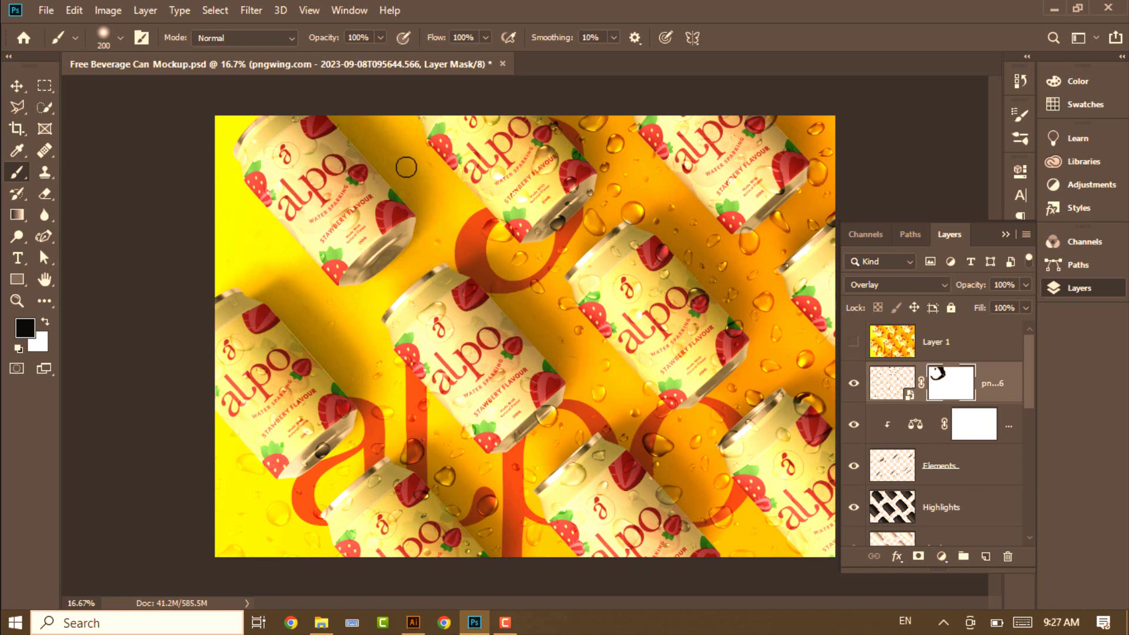
mouse_move(474, 228)
mouse_down()
mouse_move(520, 274)
mouse_move(518, 260)
mouse_move(509, 291)
mouse_move(608, 182)
mouse_move(583, 206)
mouse_move(608, 203)
mouse_move(582, 125)
mouse_move(603, 143)
mouse_move(608, 115)
mouse_up()
mouse_move(629, 179)
mouse_down()
mouse_move(636, 193)
mouse_move(630, 136)
mouse_move(705, 237)
mouse_move(660, 256)
mouse_move(737, 334)
mouse_move(721, 253)
mouse_move(816, 144)
mouse_move(787, 128)
mouse_move(811, 227)
mouse_move(747, 268)
mouse_up()
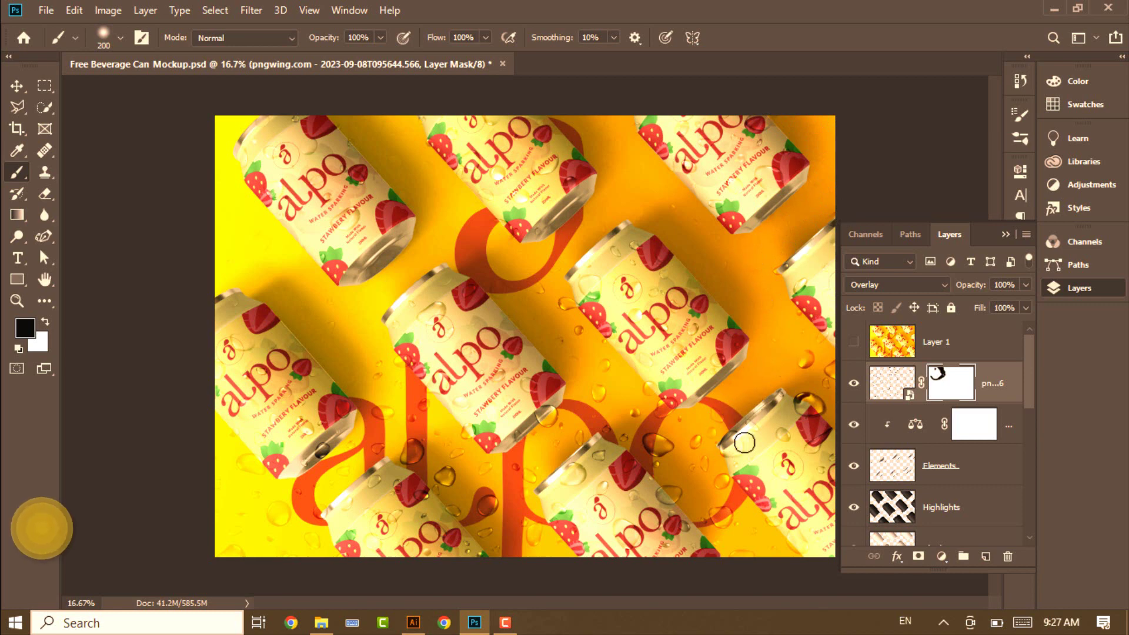
mouse_move(814, 413)
mouse_down()
mouse_move(647, 438)
mouse_move(632, 430)
mouse_move(705, 513)
mouse_move(704, 501)
mouse_up()
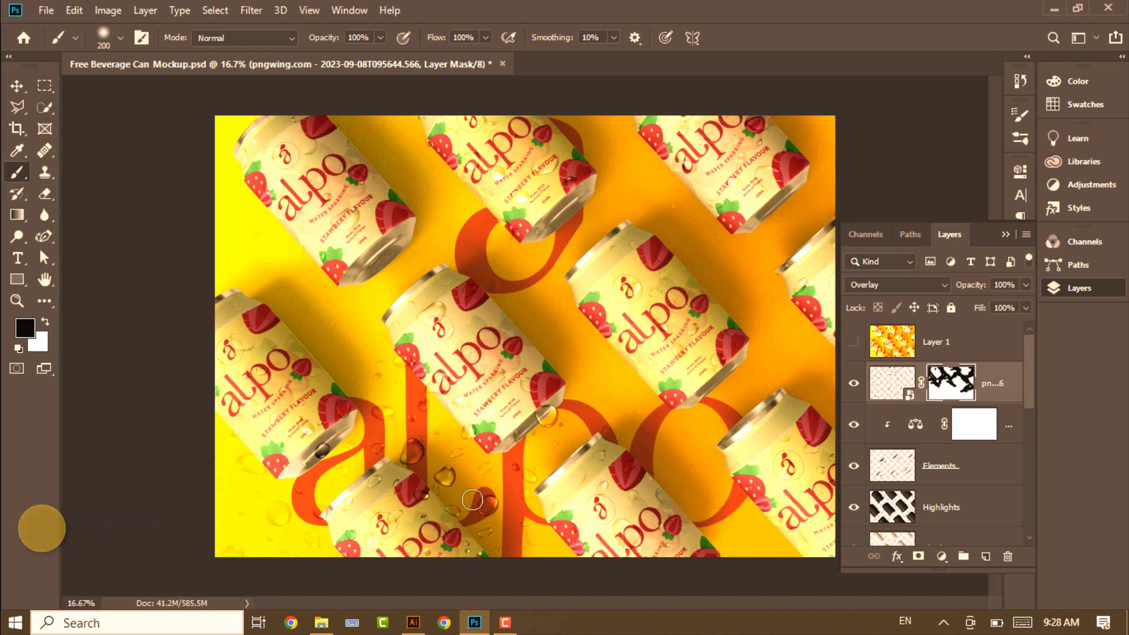
drag(265, 563, 214, 557)
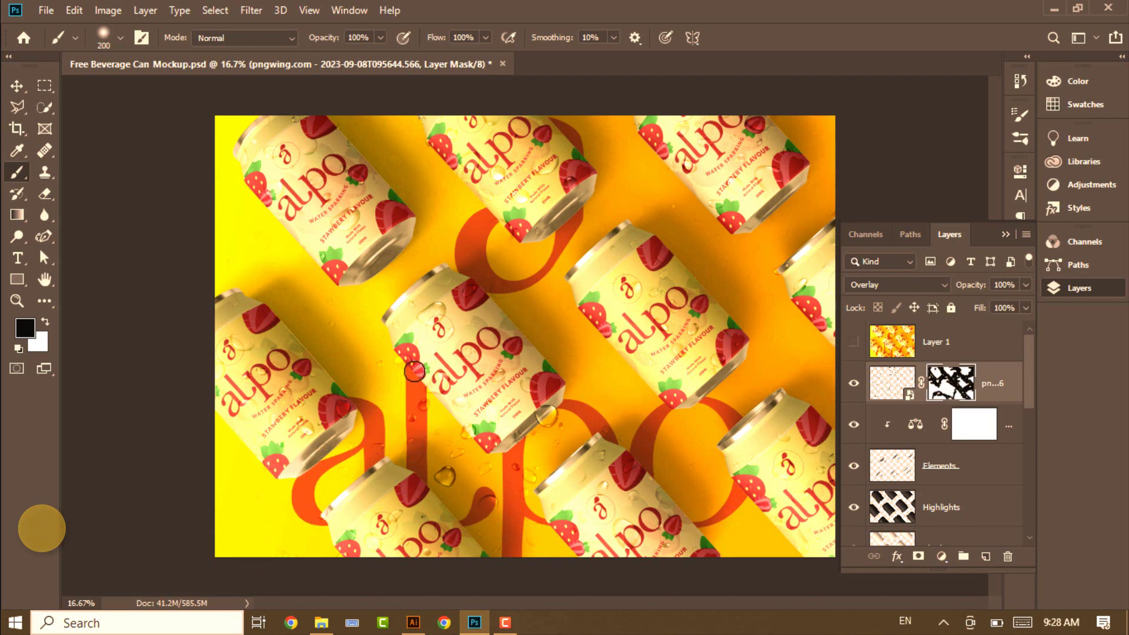
mouse_move(387, 443)
mouse_down()
mouse_move(426, 478)
mouse_move(468, 492)
mouse_up()
drag(516, 462, 553, 432)
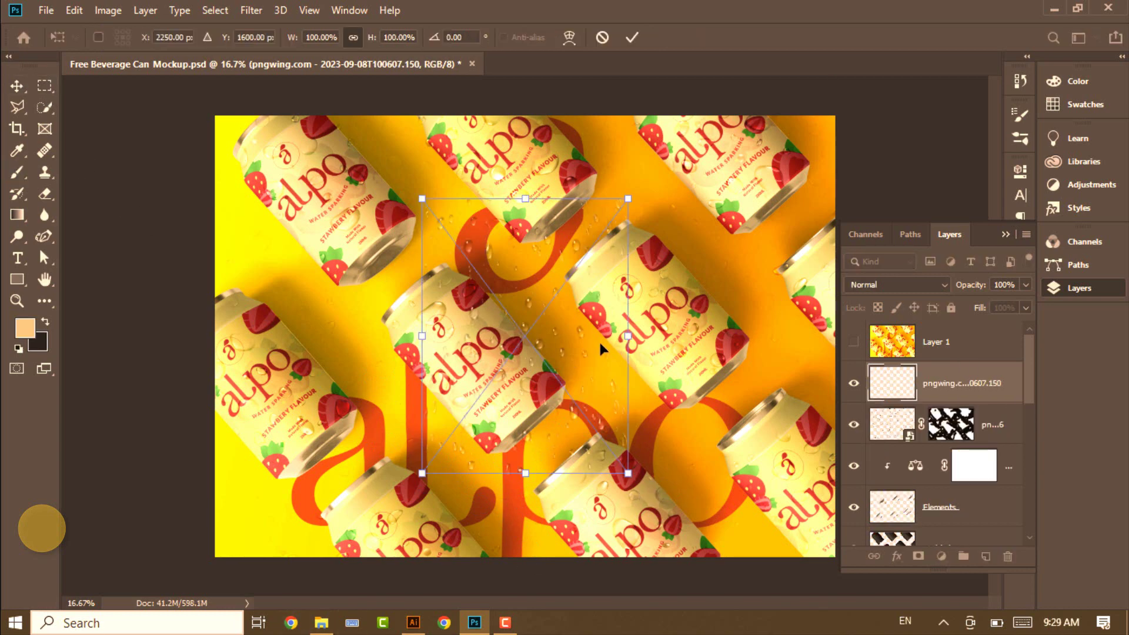
Step: Scale the second placed water-droplet image to 300% to span the canvas width and set its blend mode to Overlay
drag(626, 339, 838, 337)
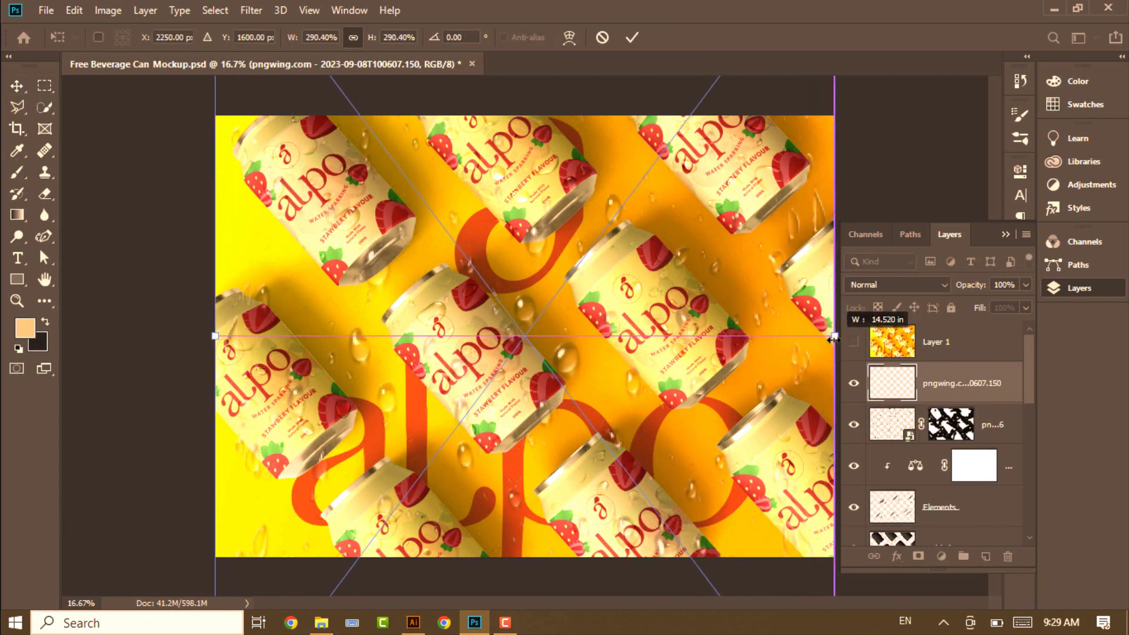
key(Return)
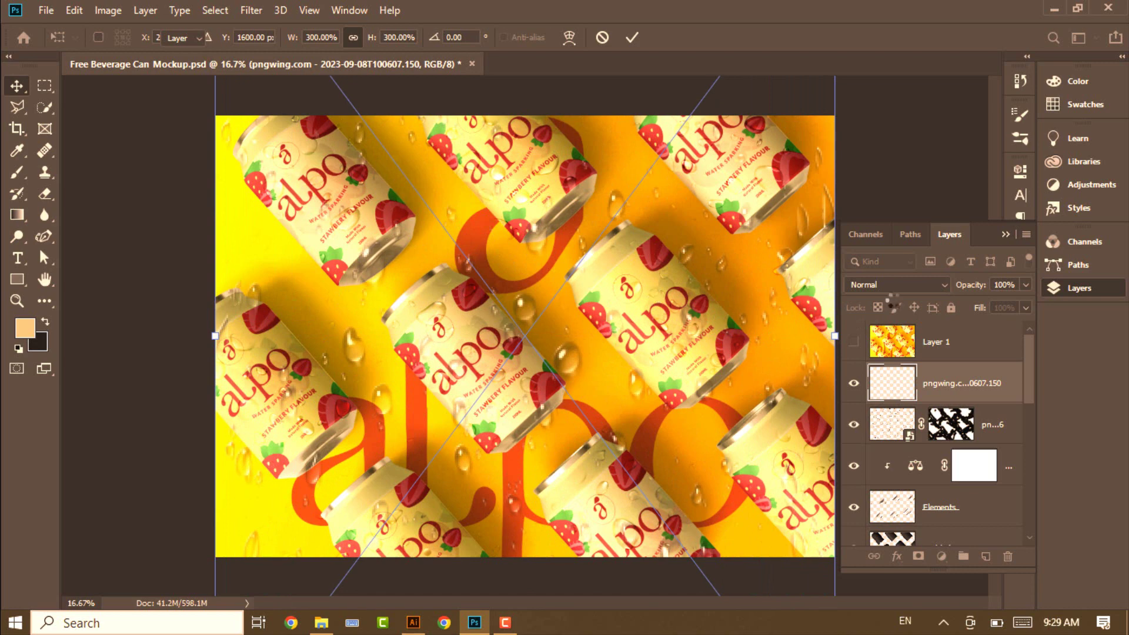
click(897, 284)
click(880, 395)
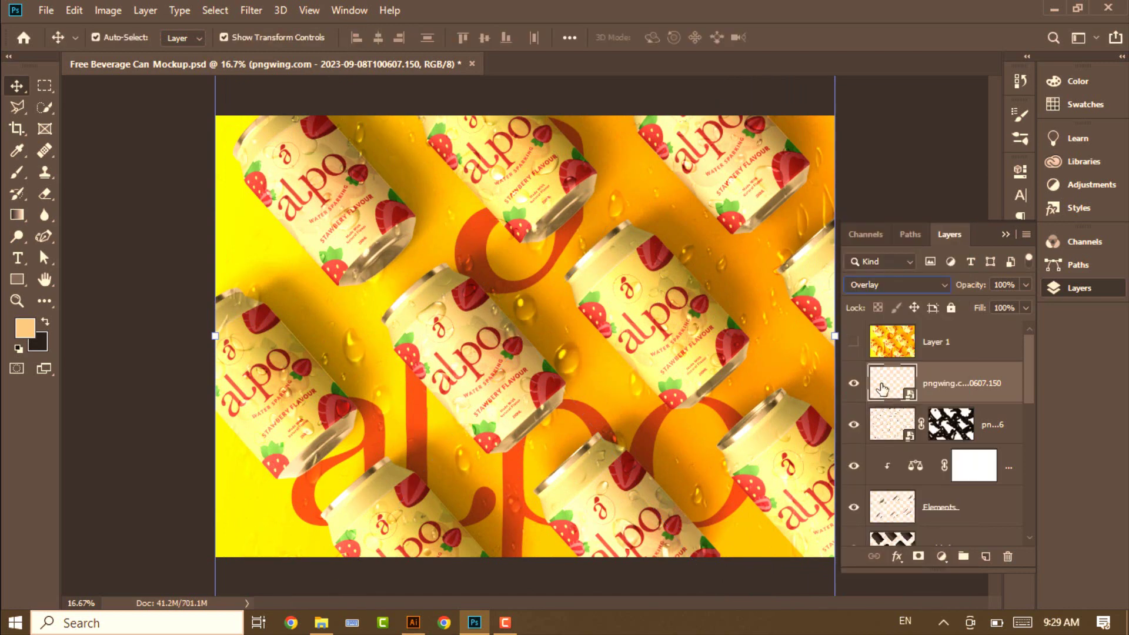
Step: Mask the second droplet layer and paint black between the cans to remove its droplets from the background
click(918, 557)
click(18, 348)
click(17, 172)
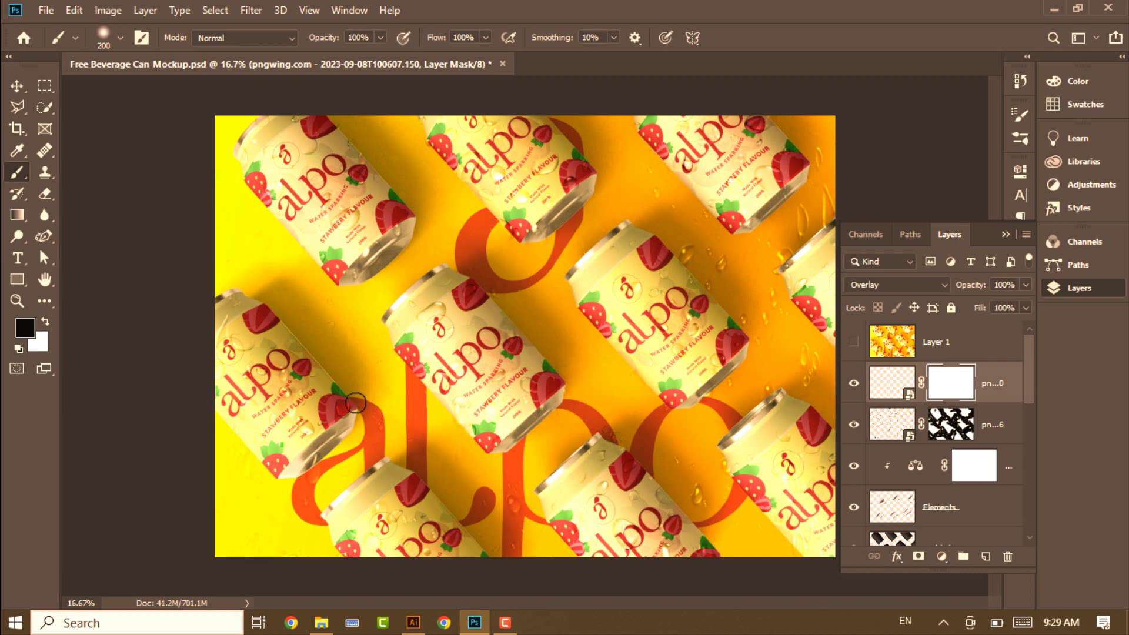
drag(297, 556, 455, 457)
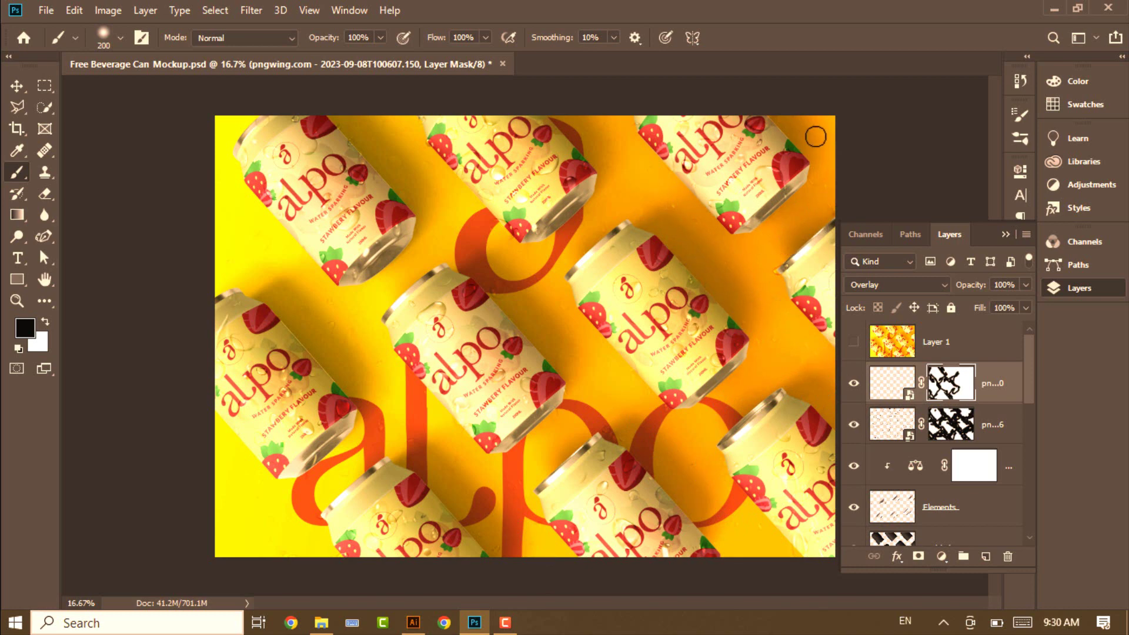
drag(678, 202, 744, 370)
Step: Add a Curves adjustment layer above the droplet layers and slightly adjust the upper part of its RGB curve
click(941, 557)
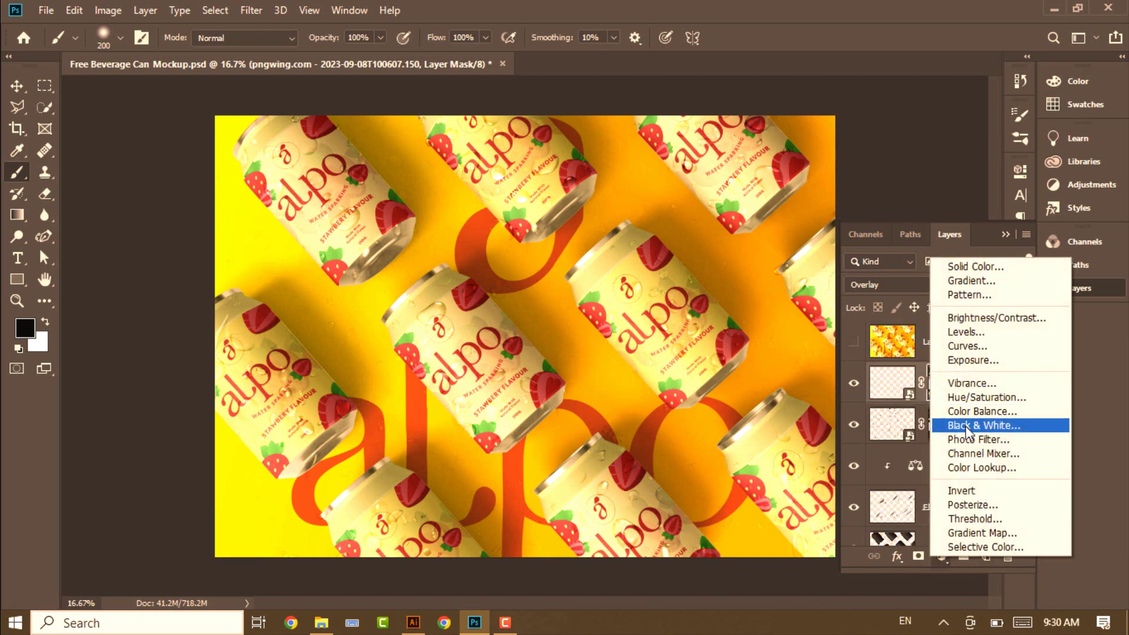
click(959, 351)
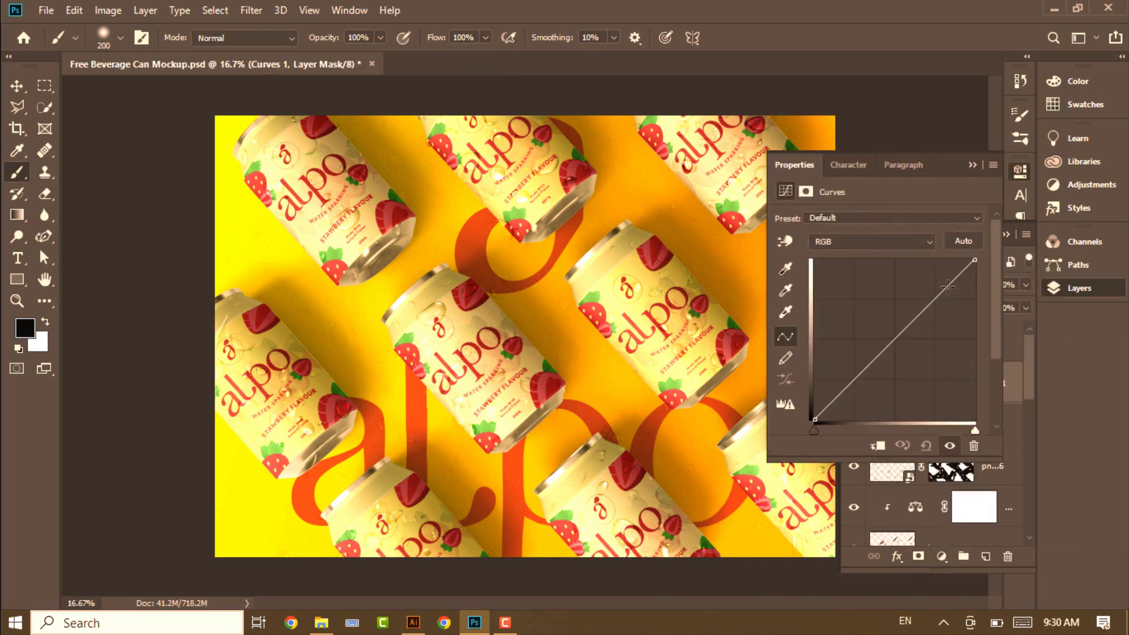
drag(955, 294, 950, 294)
click(974, 171)
Step: Stamp all visible layers into a new merged layer above the Curves adjustment
click(16, 86)
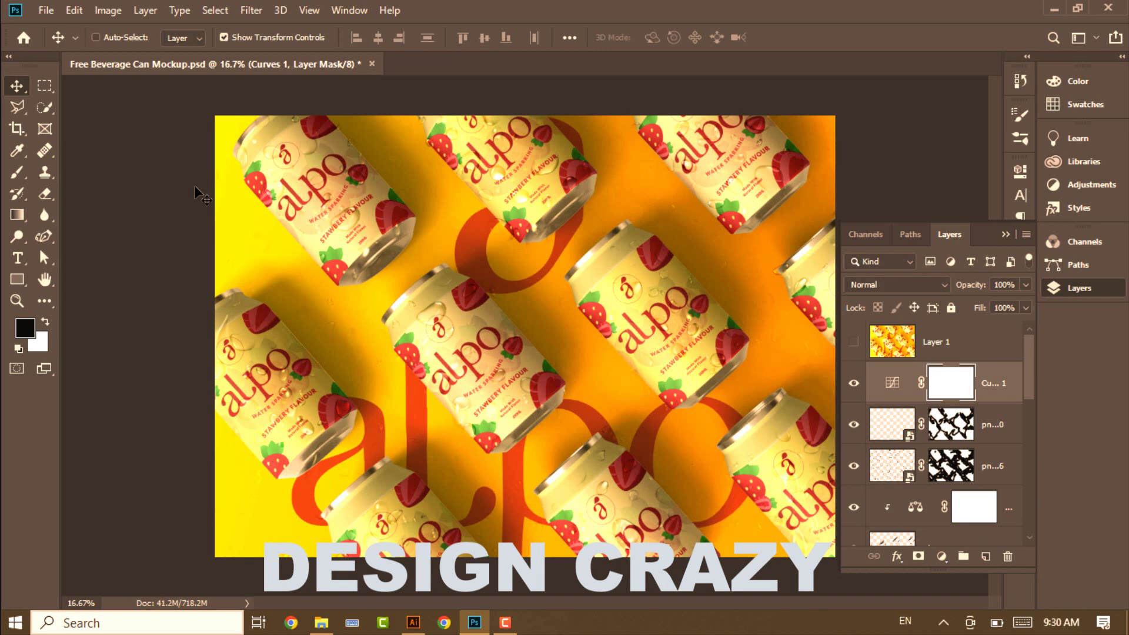
key(ctrl+alt+shift+e)
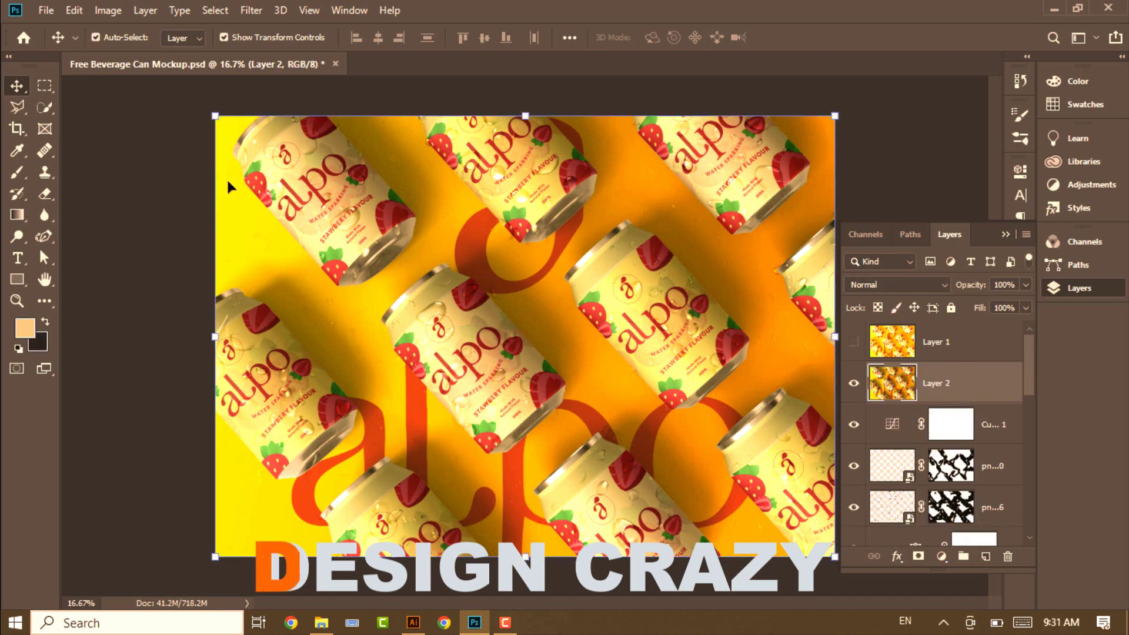
click(95, 37)
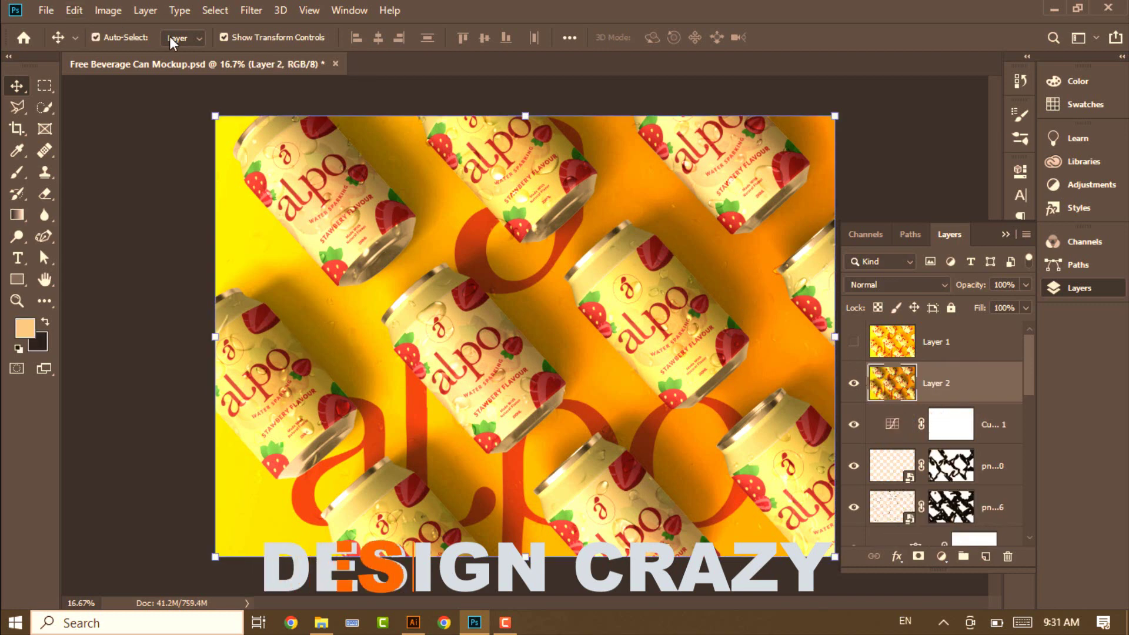
Step: Apply the Camera Raw Filter to the merged layer with a warmer white balance temperature and a tint of +9
click(250, 11)
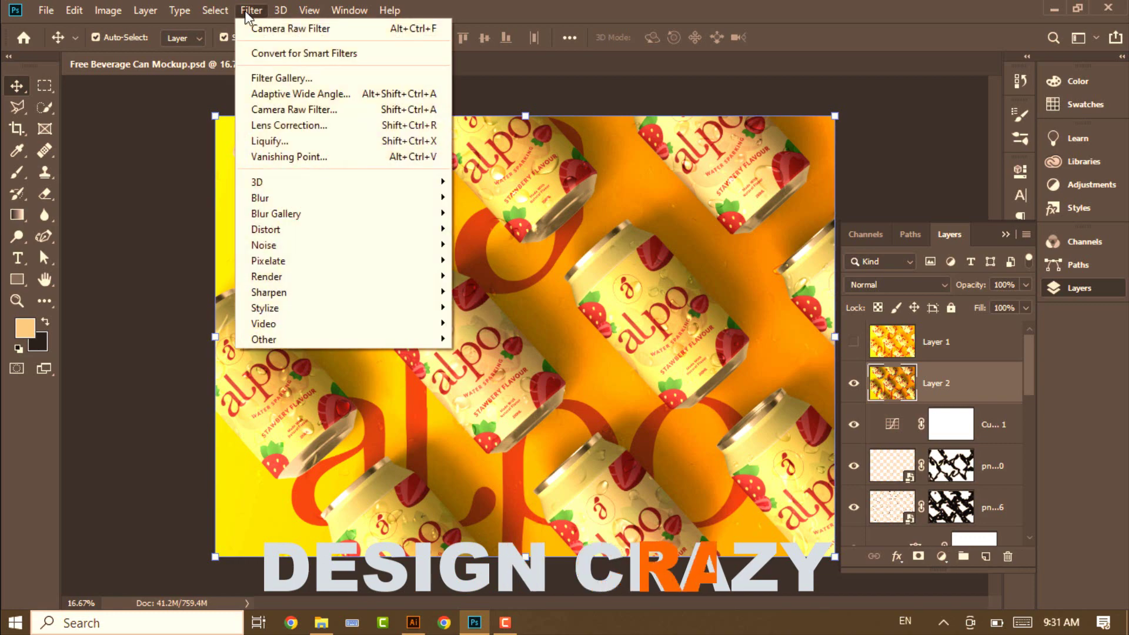
click(316, 109)
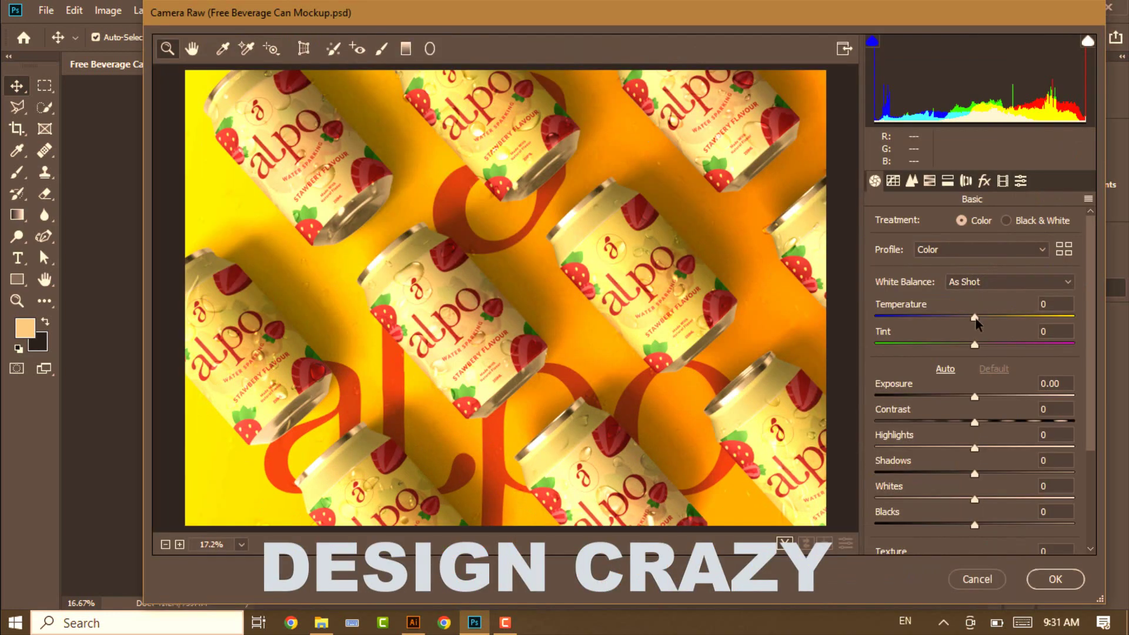
drag(976, 317, 1078, 324)
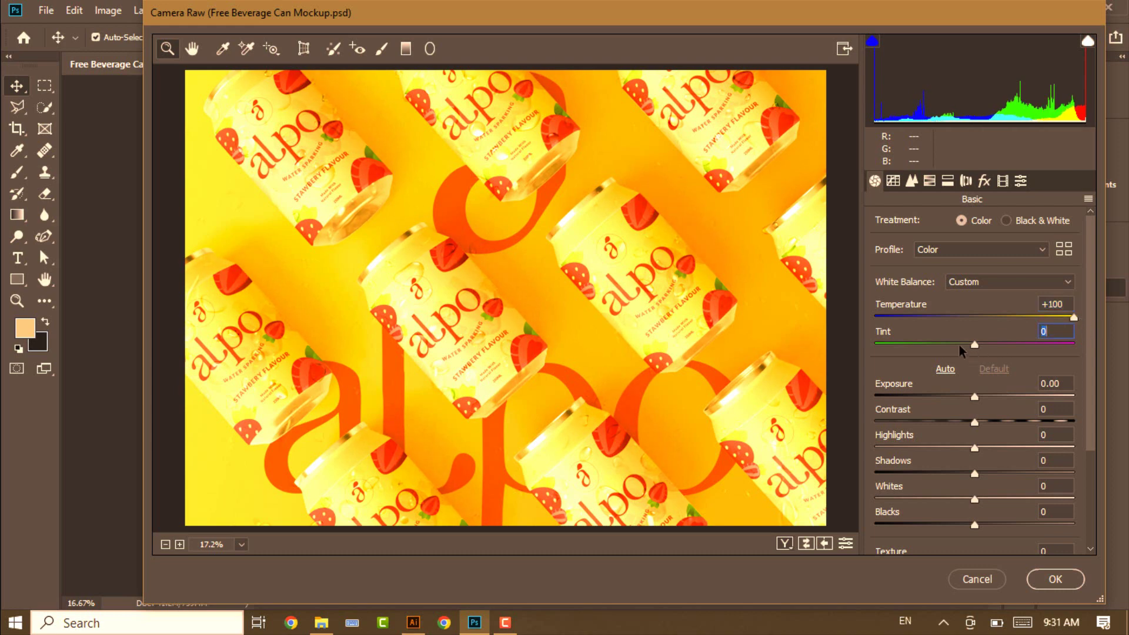
drag(959, 345, 935, 347)
drag(1074, 319, 1057, 323)
drag(932, 346, 986, 349)
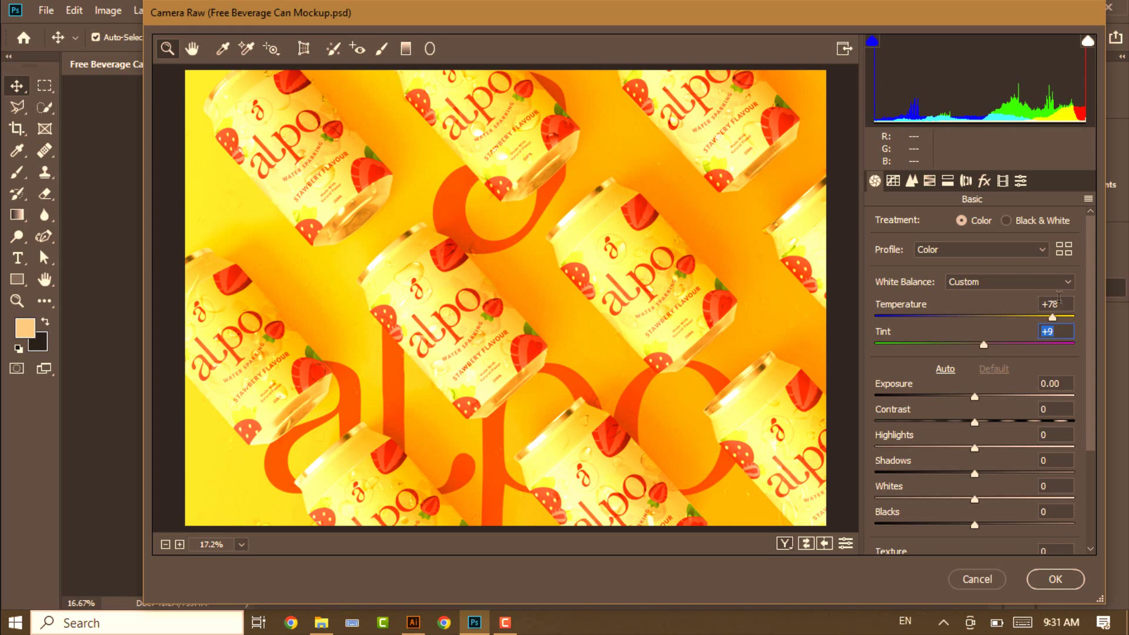
drag(1052, 321, 1025, 323)
click(1056, 579)
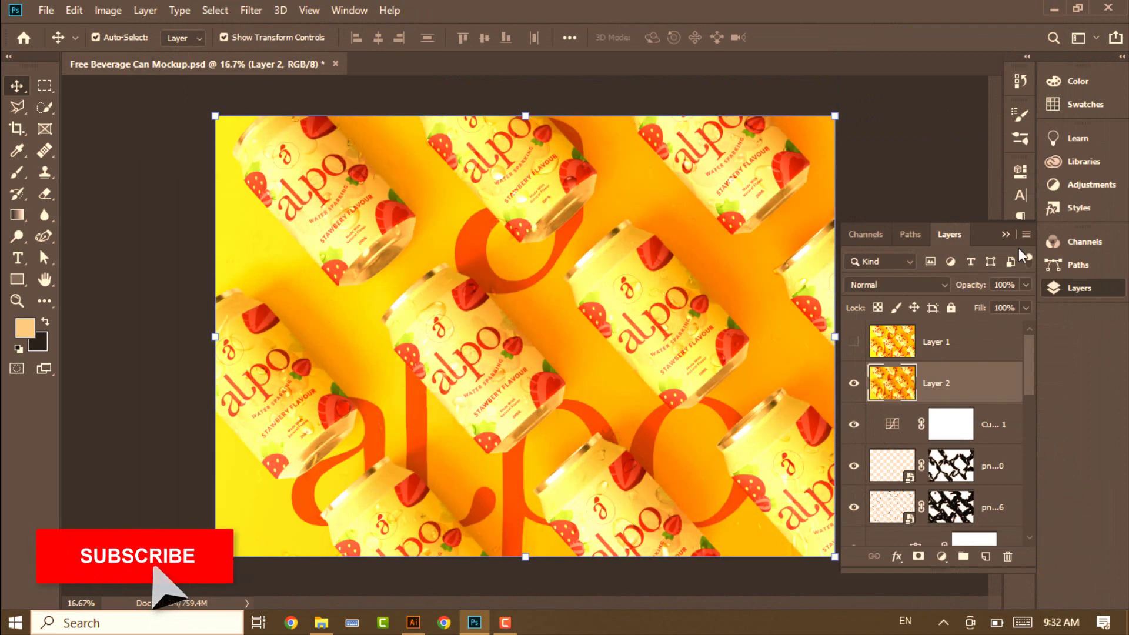
Step: Deselect the merged layer and start exporting the finished can mockup
click(906, 195)
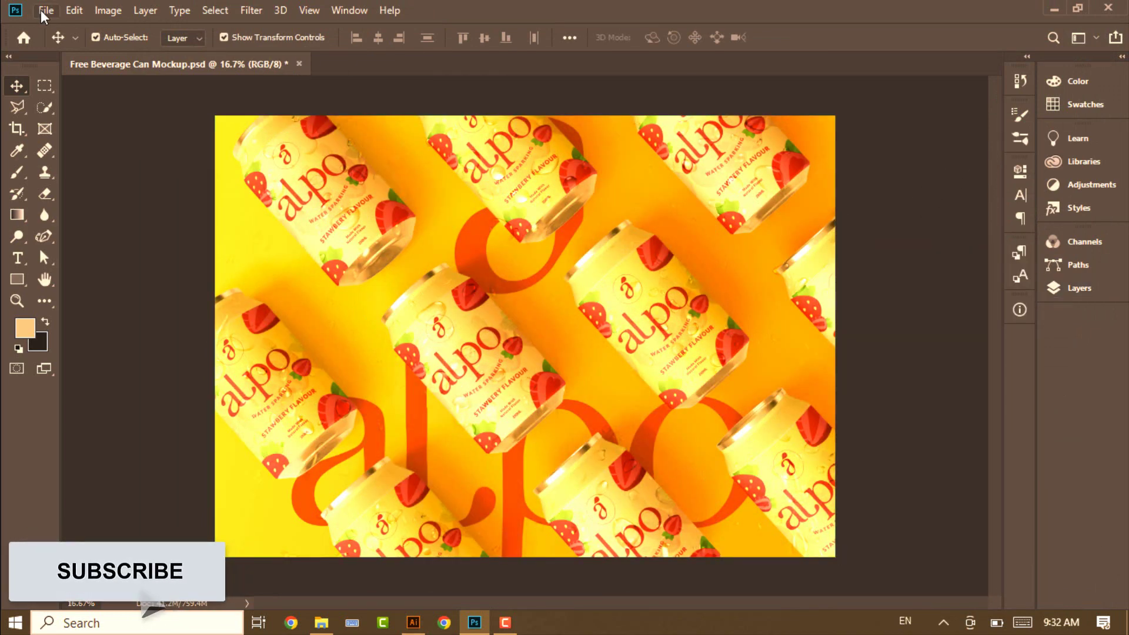
click(46, 10)
mouse_move(177, 236)
click(272, 252)
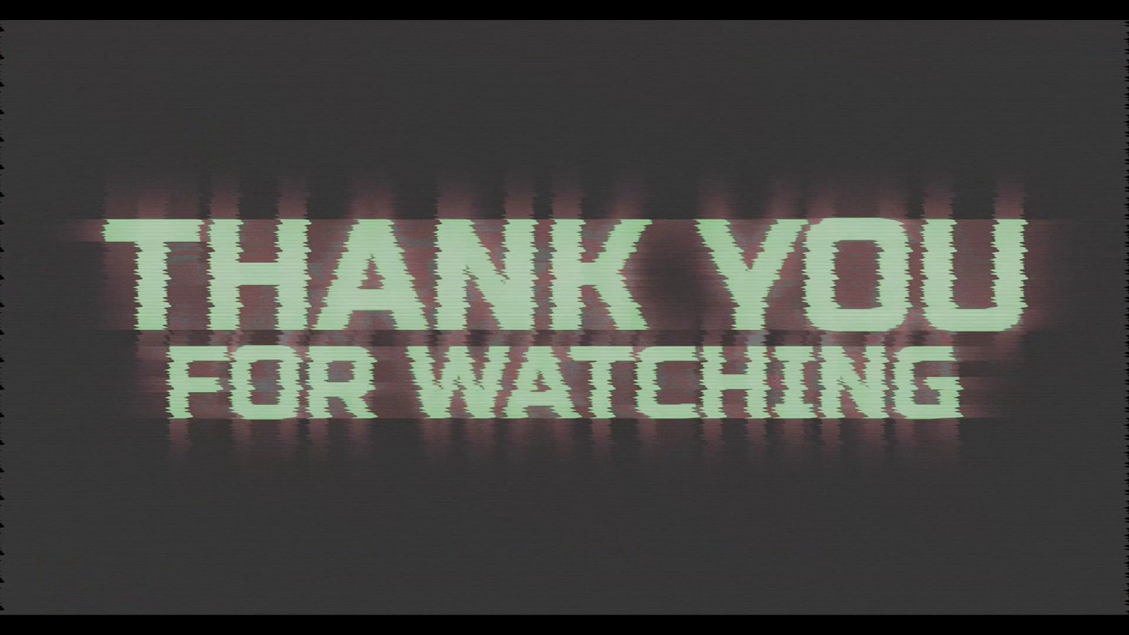